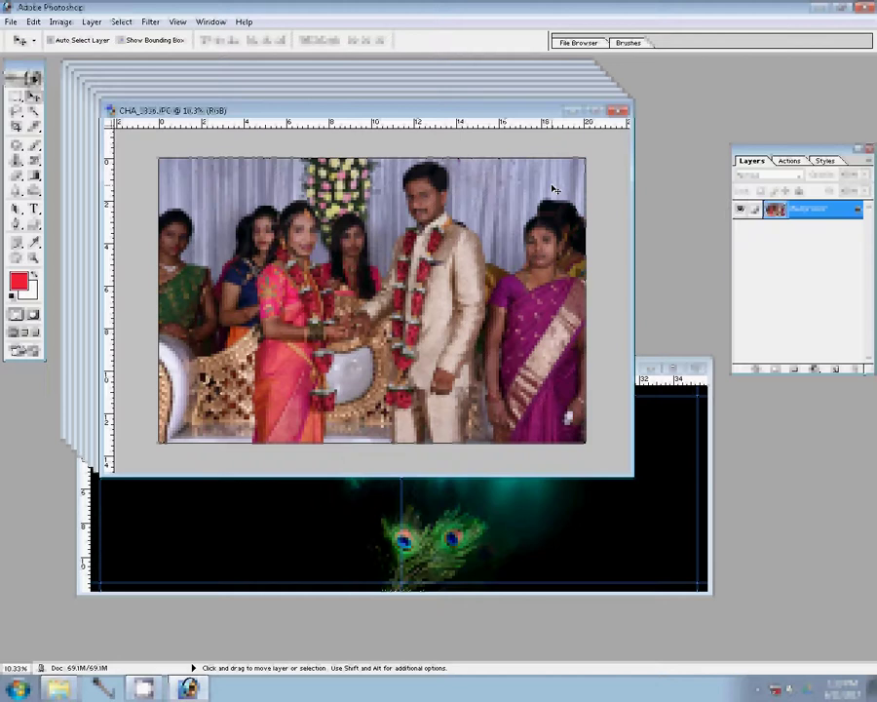
- Resize the couple's wedding photo to 8 inches wide (2400 × 1602 px at 300 ppi)
{"action": "key", "text": "ctrl+alt+i"}
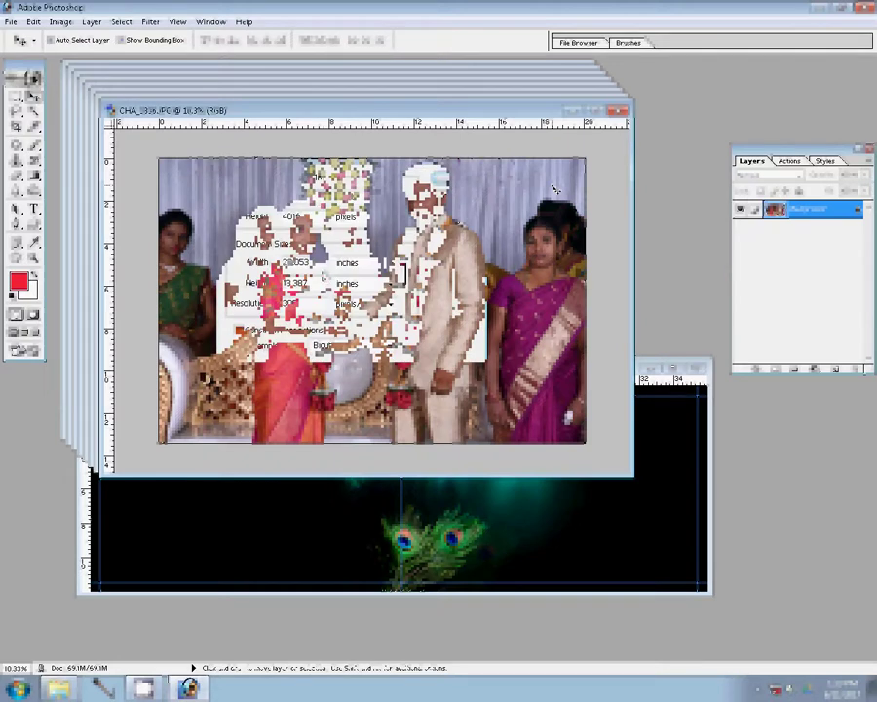
{"action": "left_click", "coordinate": [456, 196]}
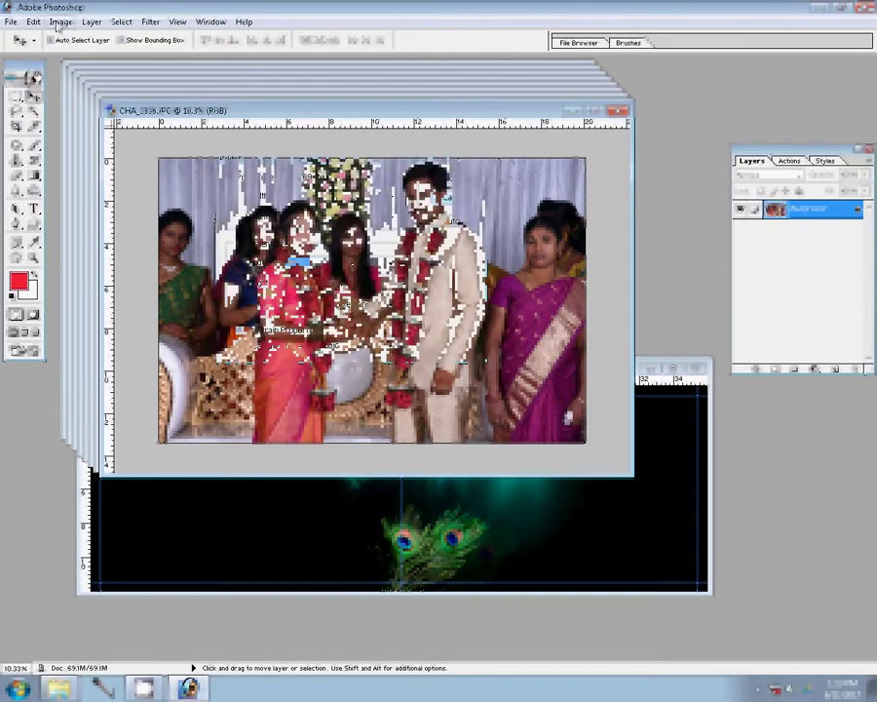
{"action": "key", "text": "ctrl+alt+i"}
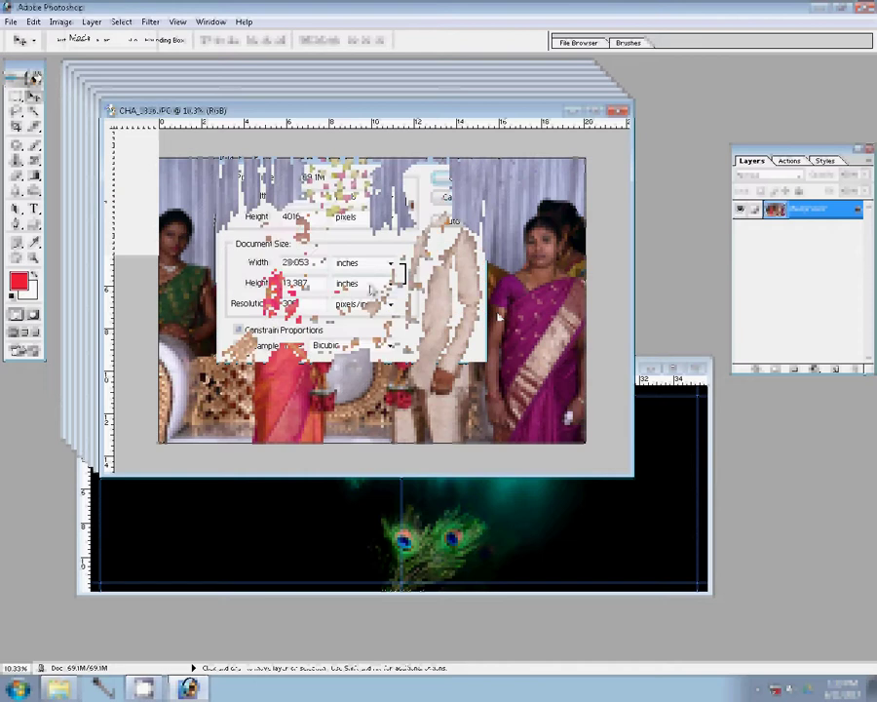
{"action": "type", "text": "8"}
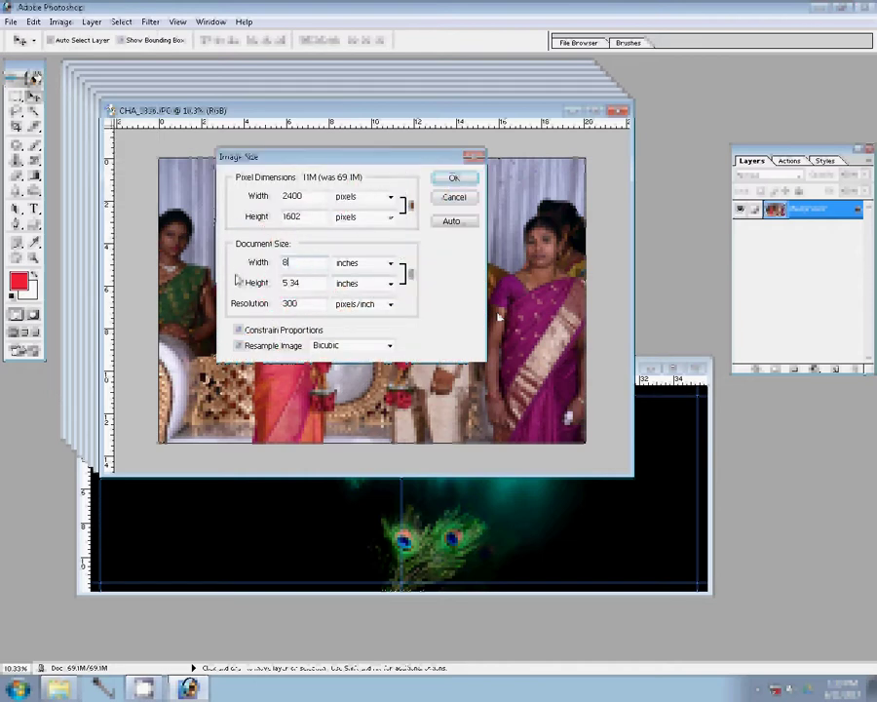
{"action": "left_click", "coordinate": [451, 179]}
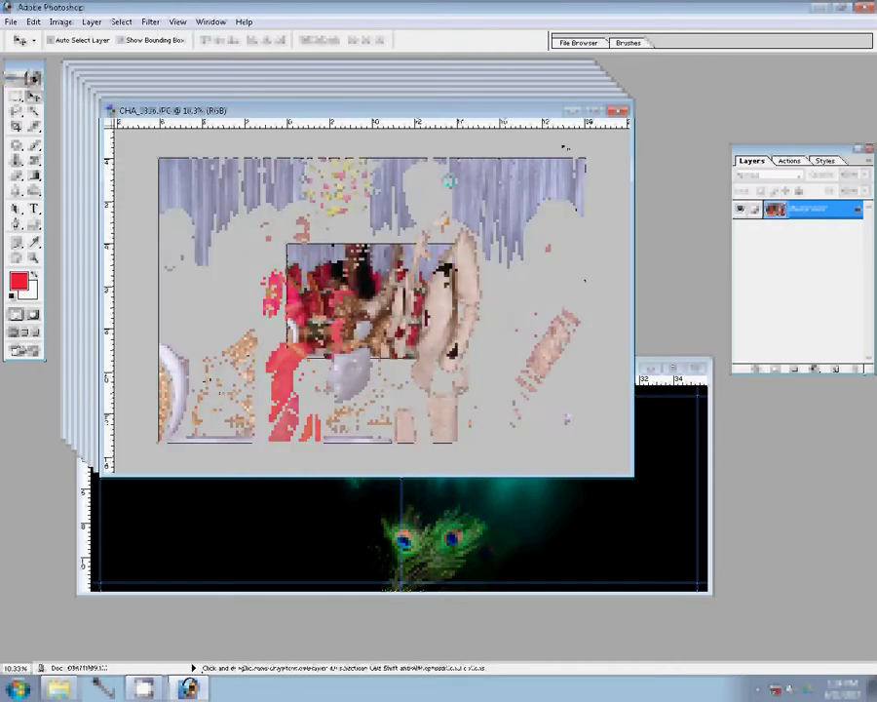
- Fit the resized photo to the window with Fit On Screen
{"action": "key", "text": "z"}
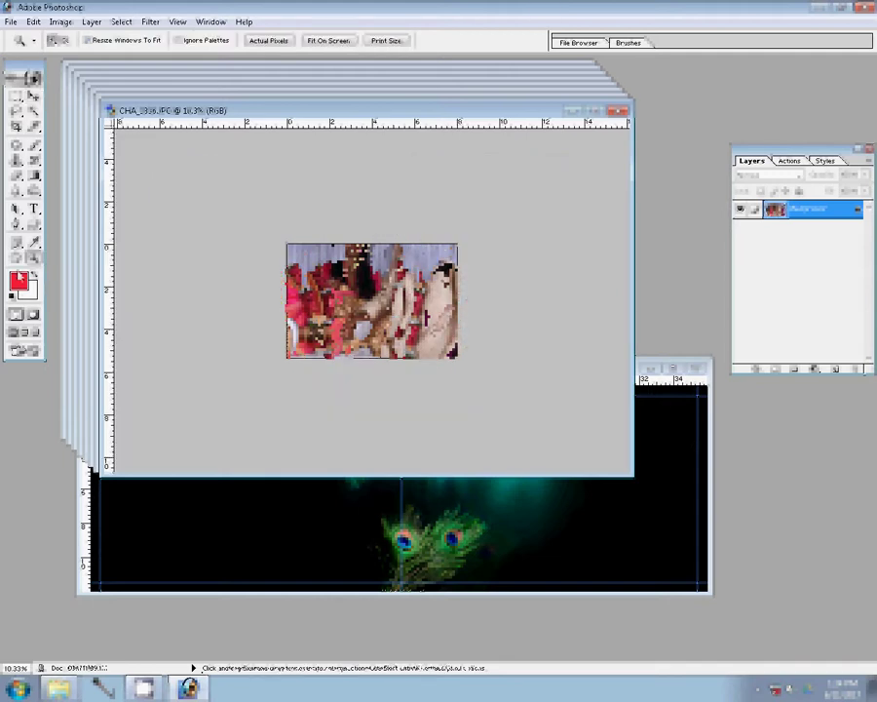
{"action": "left_click", "coordinate": [322, 40]}
{"action": "left_click", "coordinate": [789, 160]}
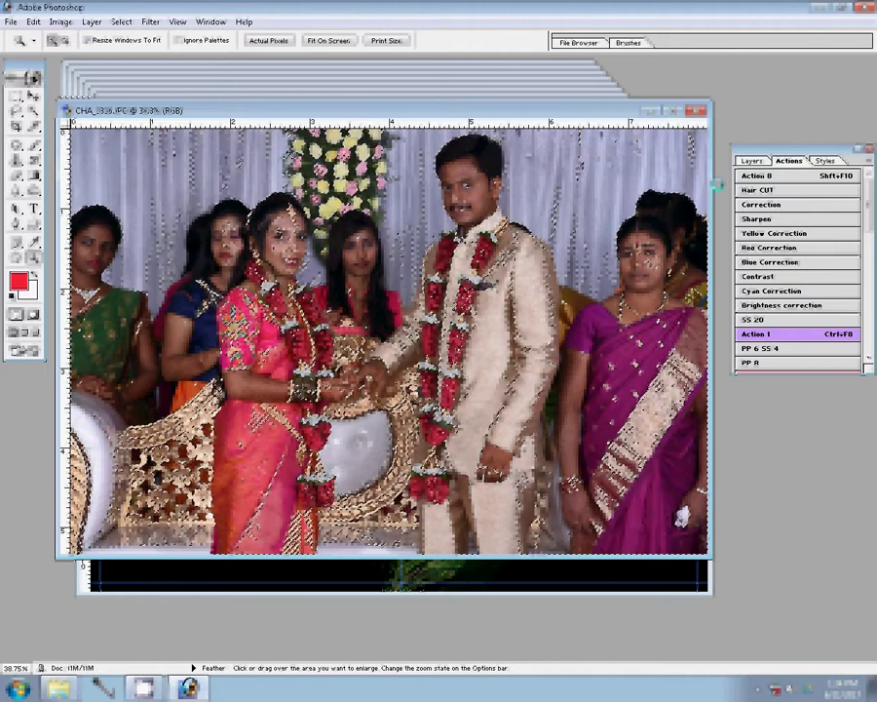
- Run the saved colour-correction action to brighten the photo and make its colours more vivid
{"action": "key", "text": "ctrl+F8"}
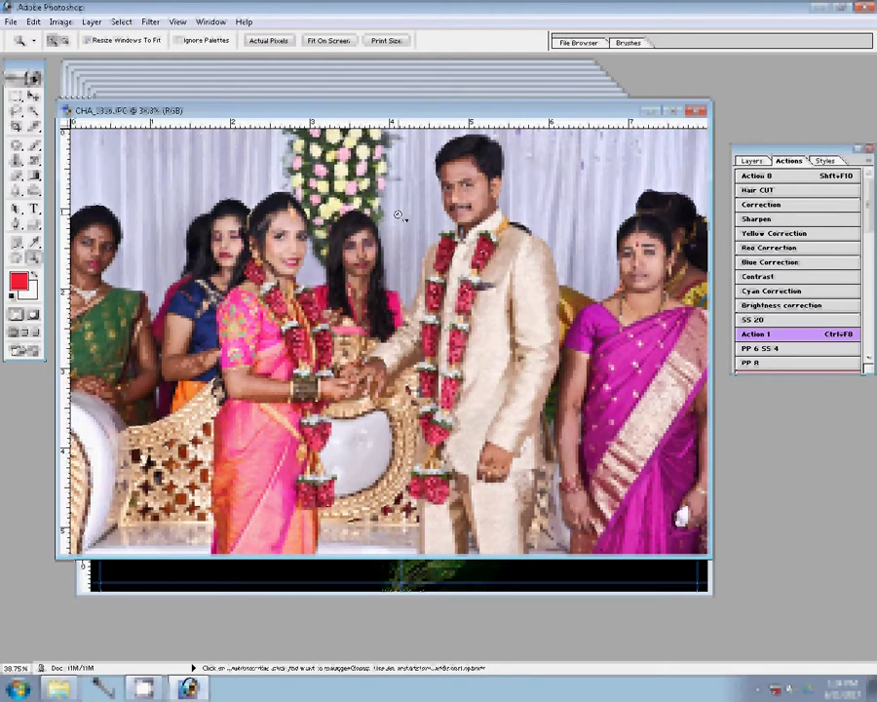
{"action": "key", "text": "u"}
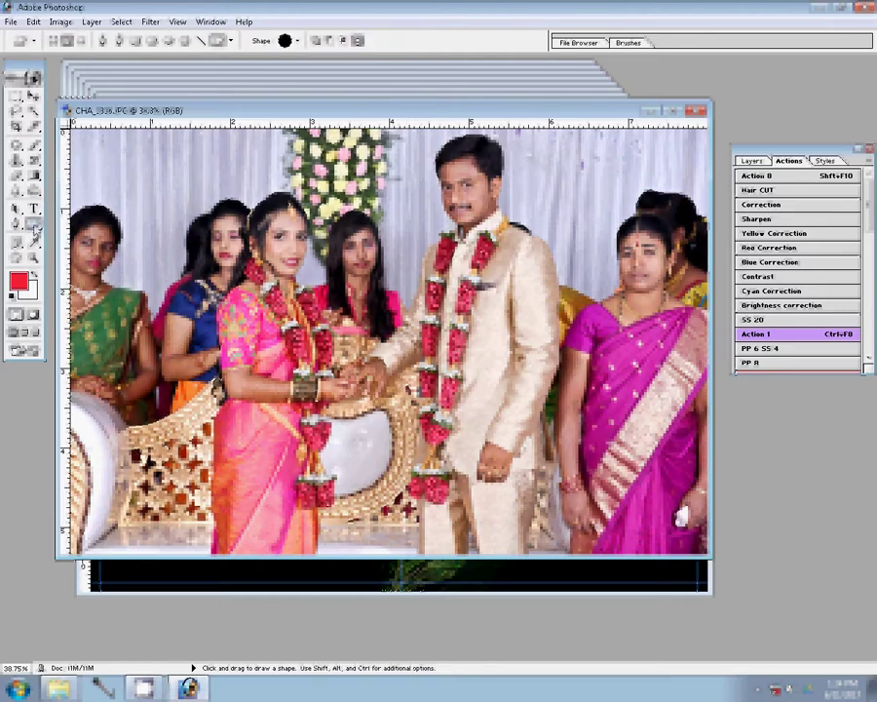
- Draw a heart-shaped custom shape path large enough to cover the bride and groom
{"action": "left_click", "coordinate": [285, 41]}
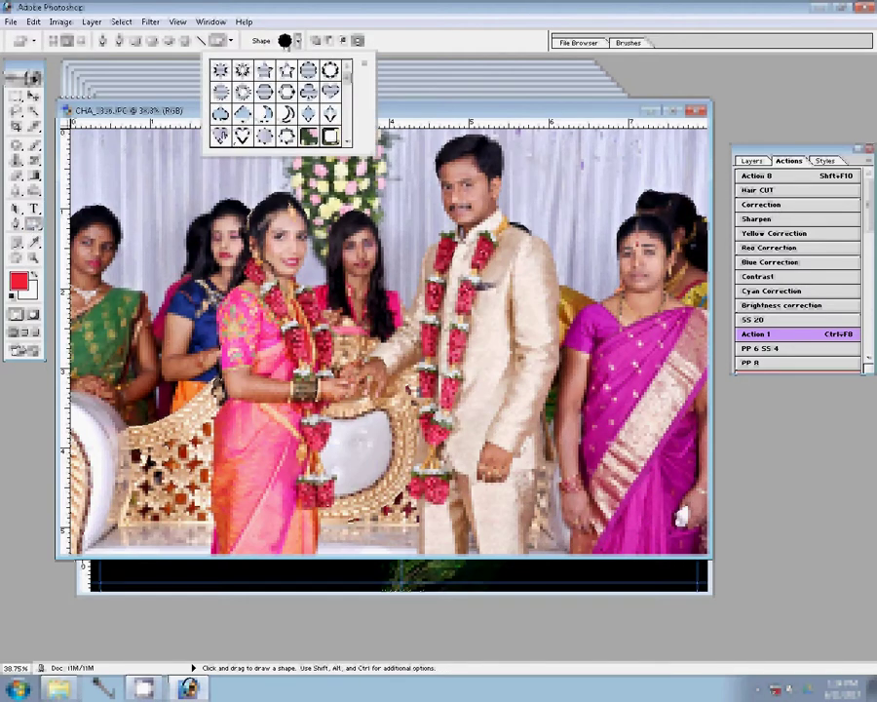
{"action": "left_click", "coordinate": [221, 137]}
{"action": "left_click", "coordinate": [208, 6]}
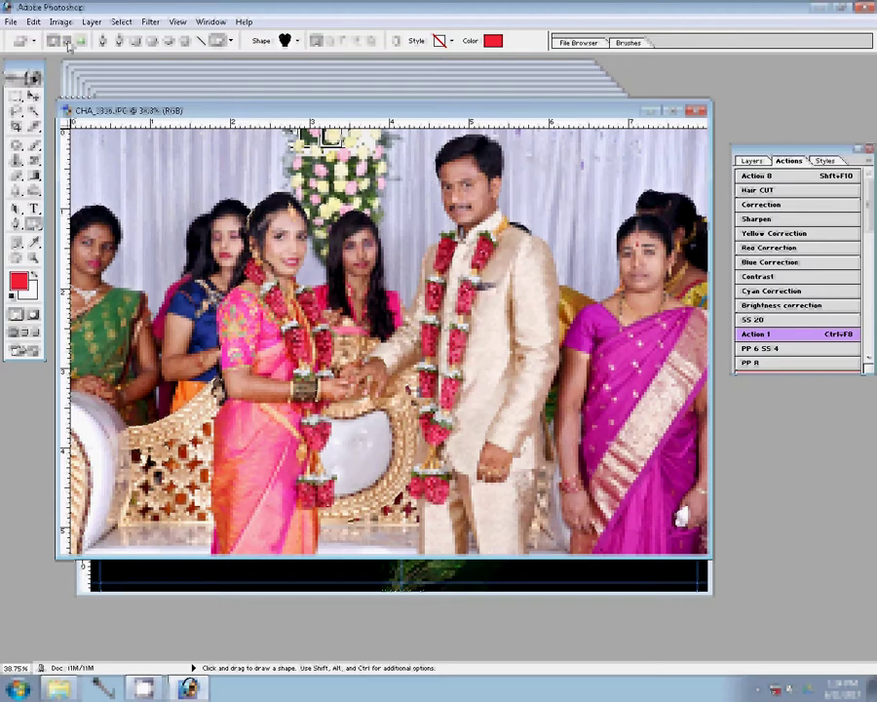
{"action": "key", "text": "ctrl+F8"}
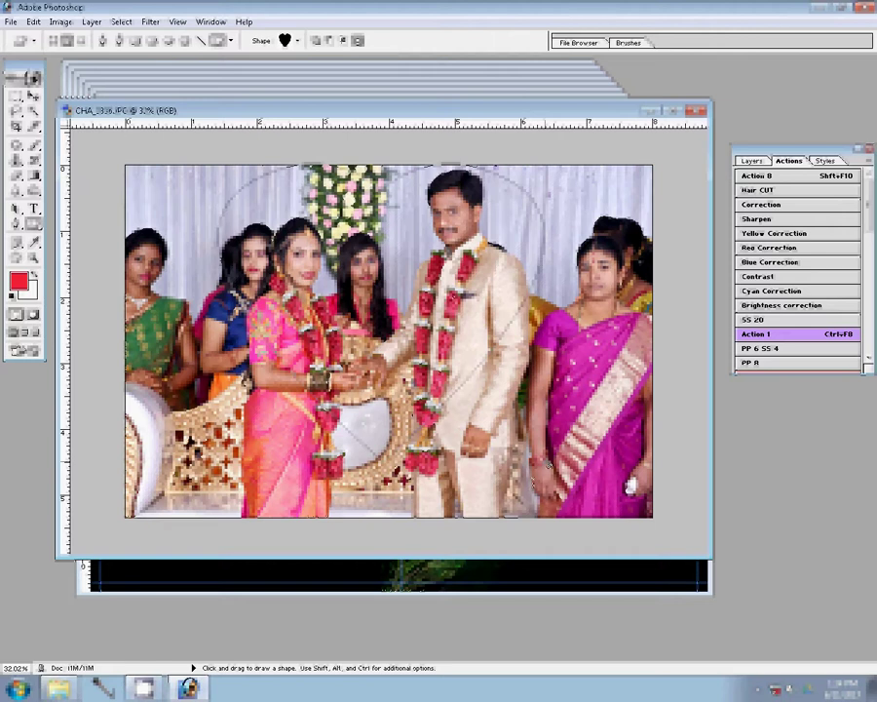
{"action": "left_click_drag", "start_coordinate": [542, 513], "coordinate": [525, 517]}
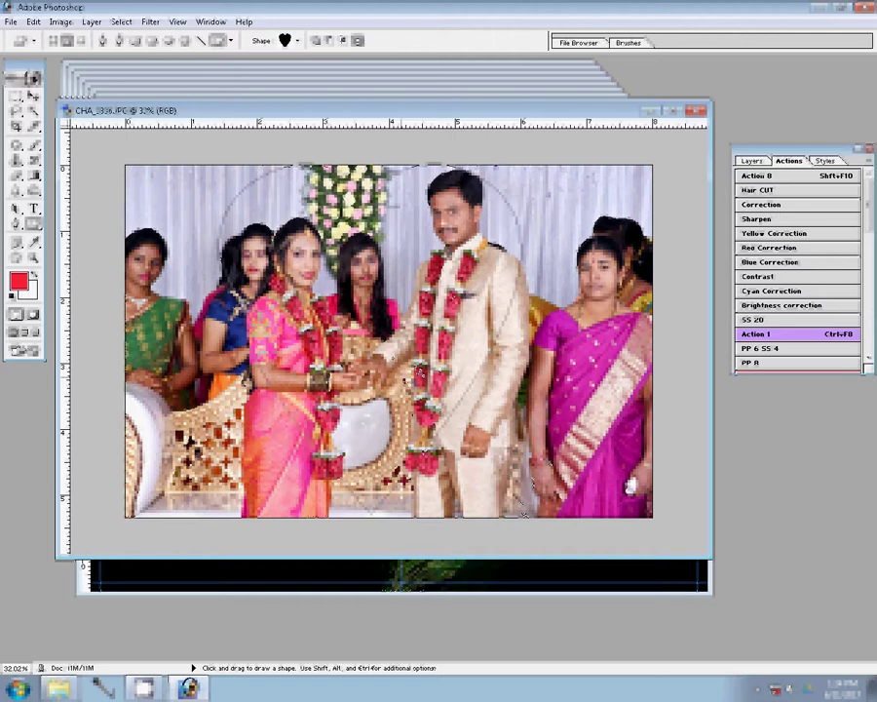
{"action": "left_click_drag", "start_coordinate": [387, 371], "coordinate": [383, 359]}
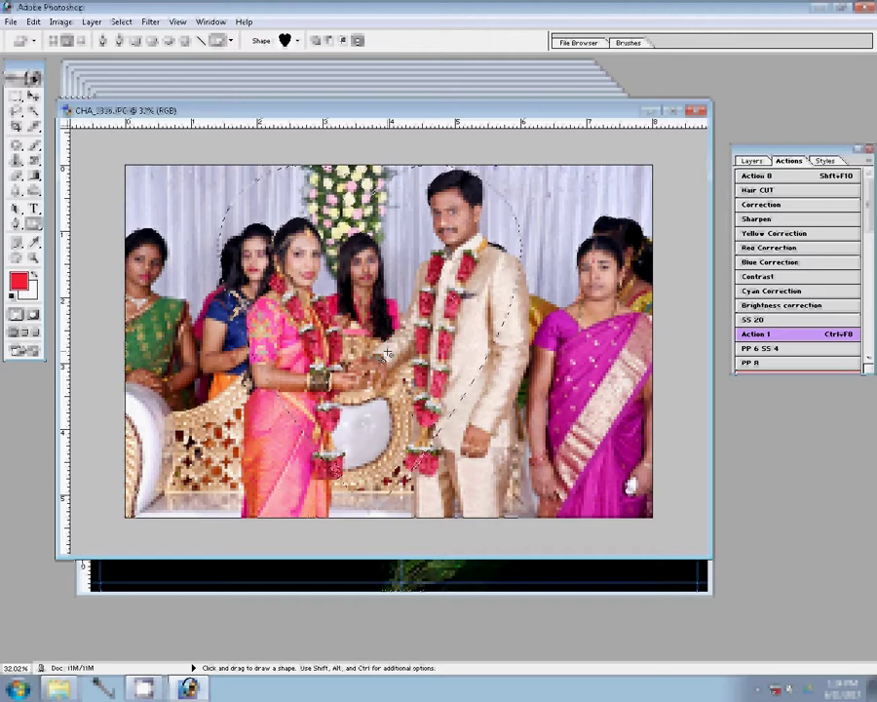
{"action": "left_click_drag", "start_coordinate": [387, 353], "coordinate": [388, 355]}
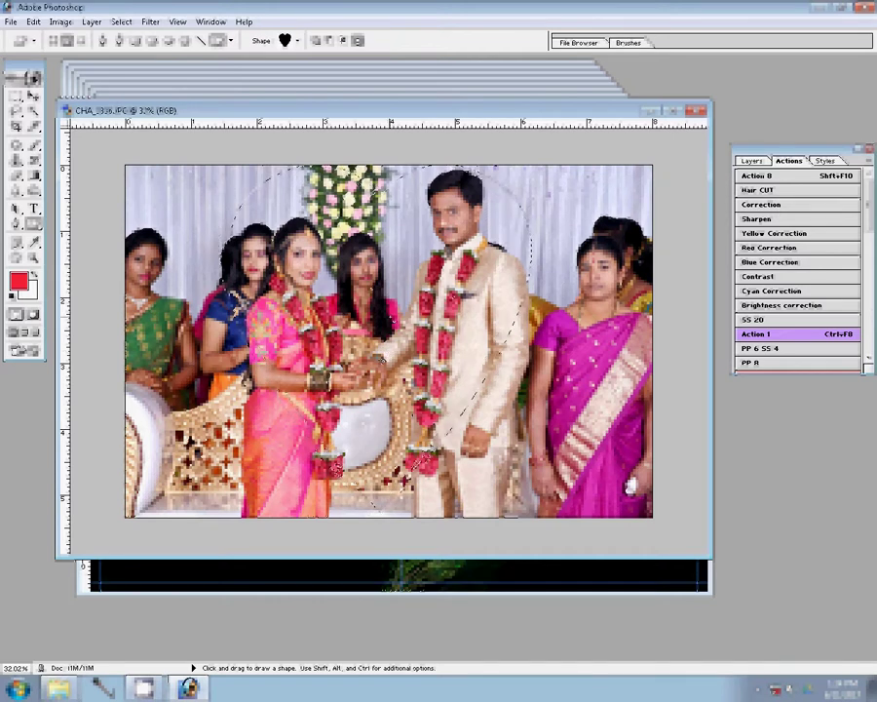
- Turn the heart into a 1-pixel-feathered selection, copy it to Layer 1, and deselect
{"action": "right_click", "coordinate": [375, 292]}
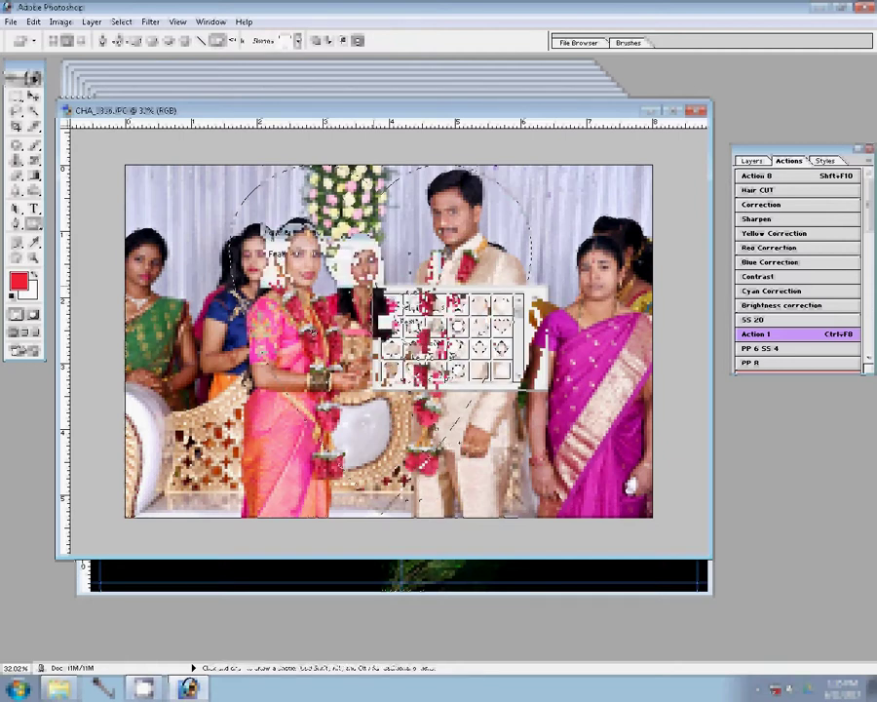
{"action": "key", "text": "m"}
{"action": "key", "text": "ctrl+alt+d"}
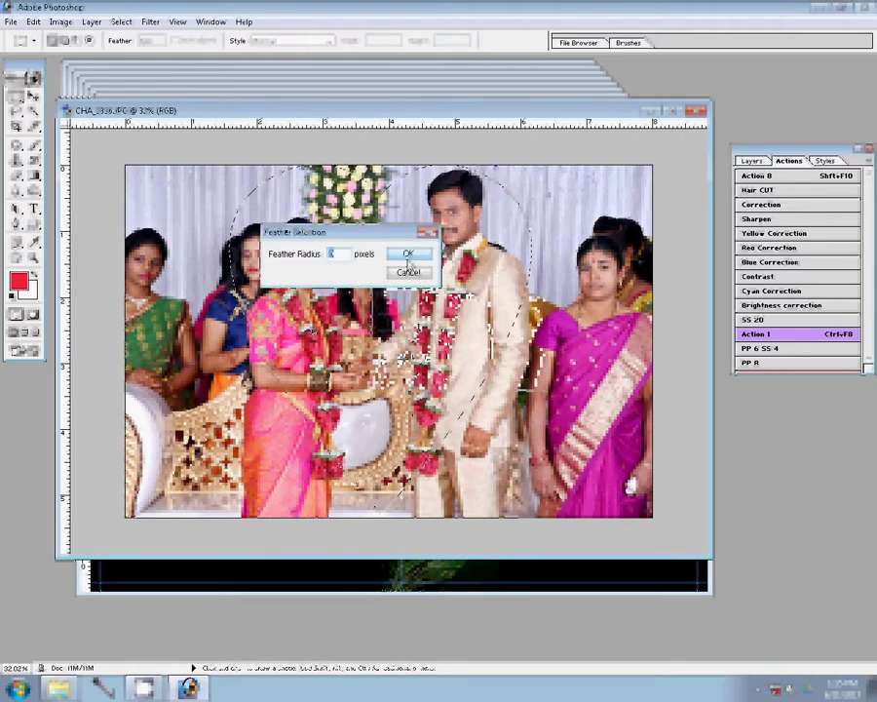
{"action": "key", "text": "Return"}
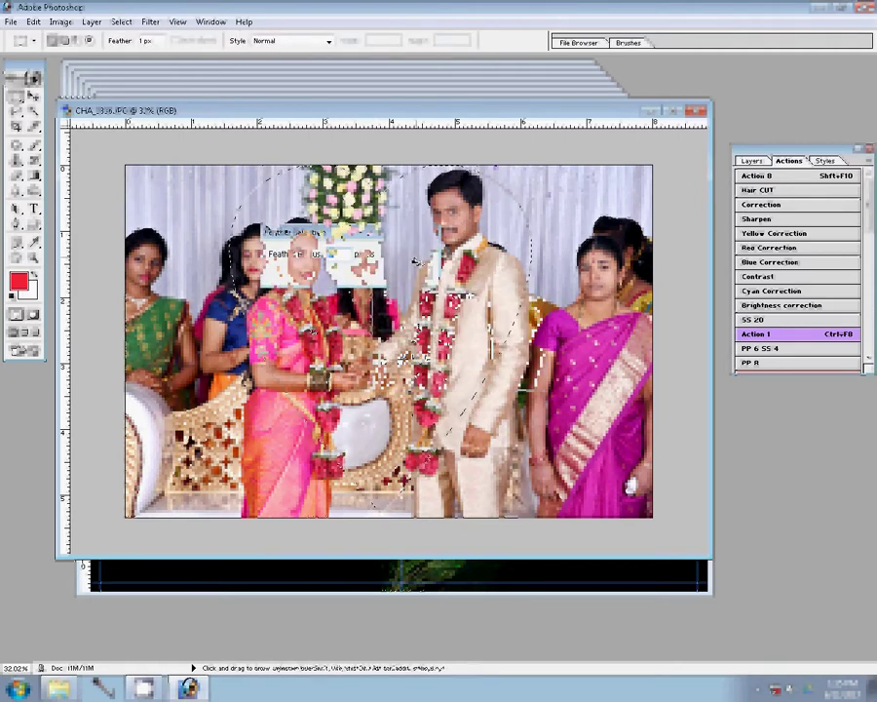
{"action": "key", "text": "ctrl+j"}
{"action": "key", "text": "ctrl+d"}
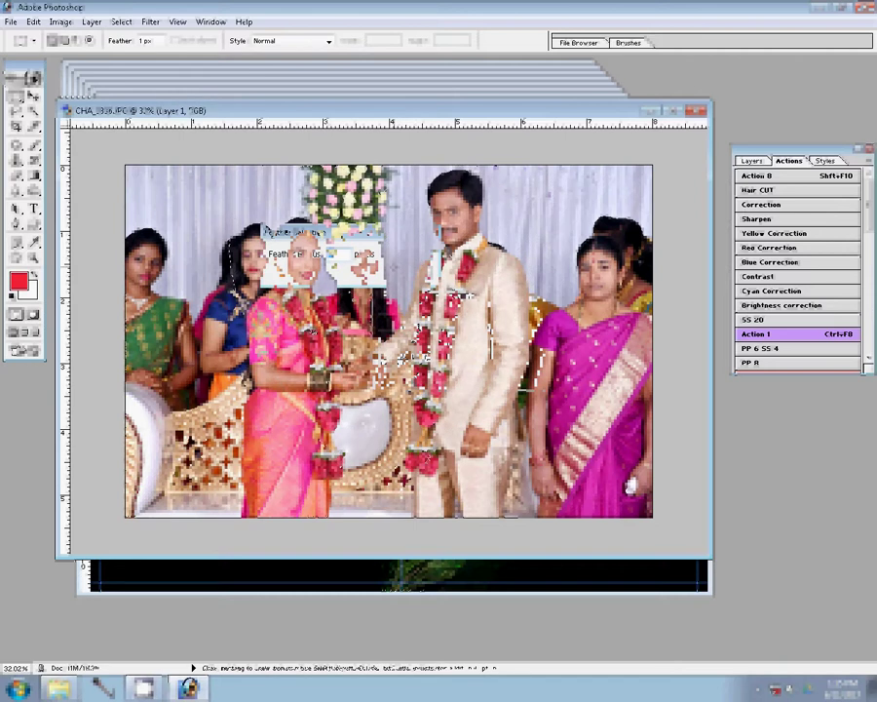
- Move the heart cutout onto the peacock album spread, then bring the next couple photo forward
{"action": "key", "text": "v"}
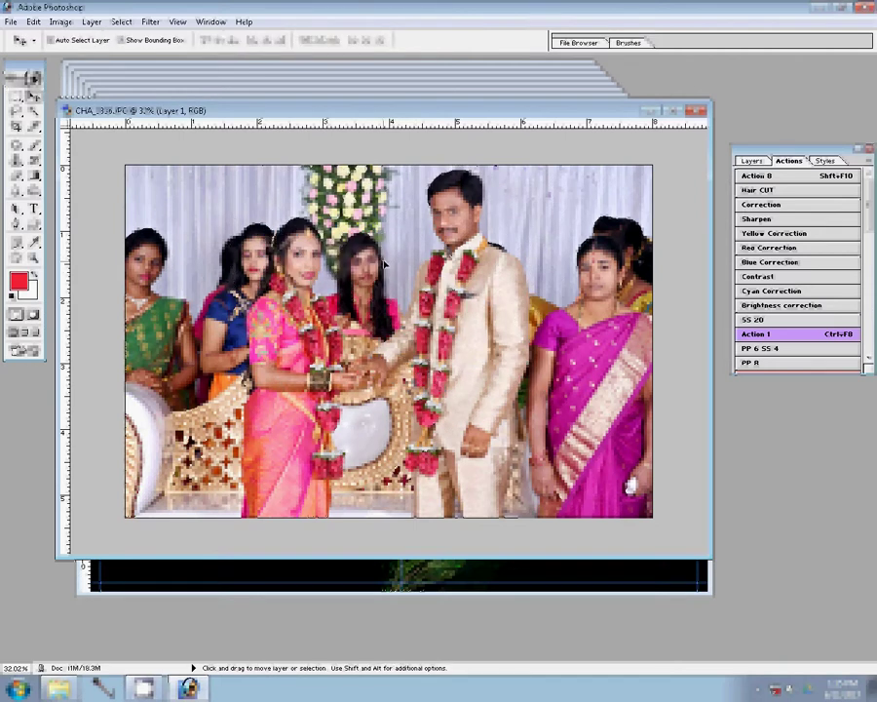
{"action": "left_click", "coordinate": [629, 581]}
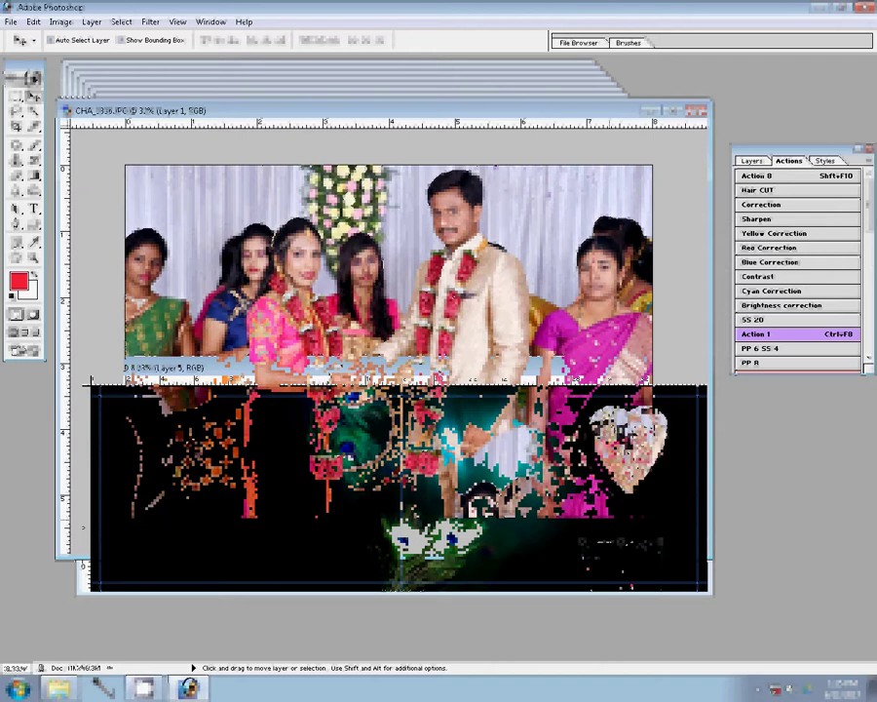
{"action": "key", "text": "ctrl+Tab"}
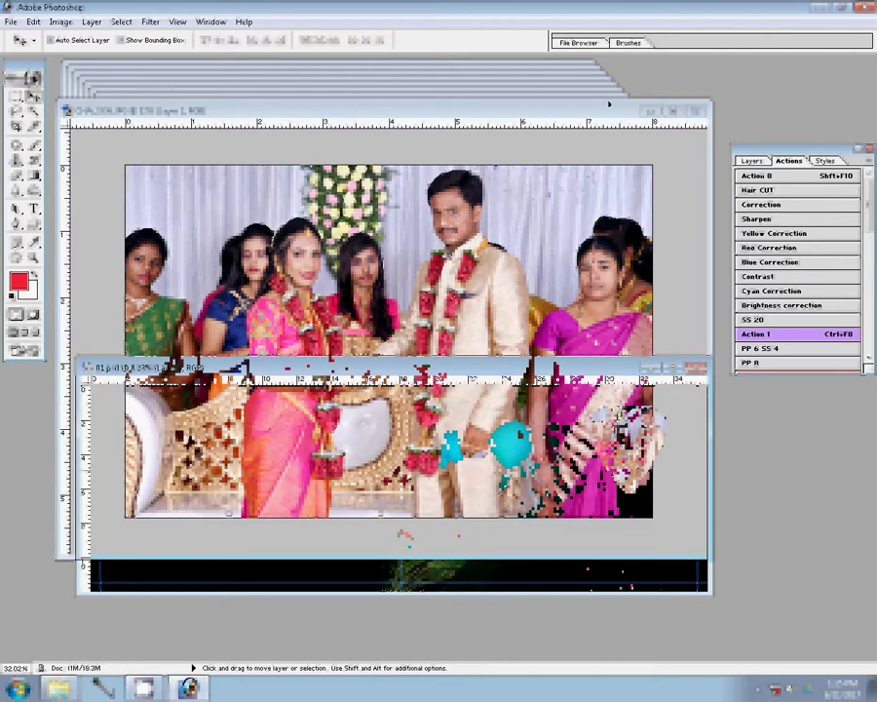
{"action": "key", "text": "ctrl+Tab"}
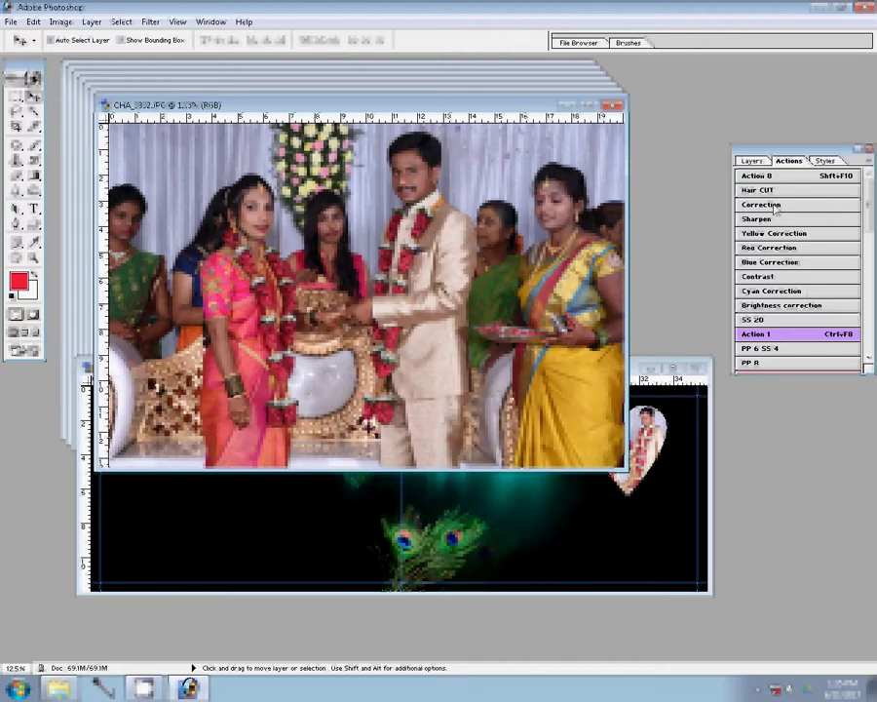
- Resize the second couple photo to 8 inches wide and run the colour-correction action on it
{"action": "key", "text": "ctrl+alt+i"}
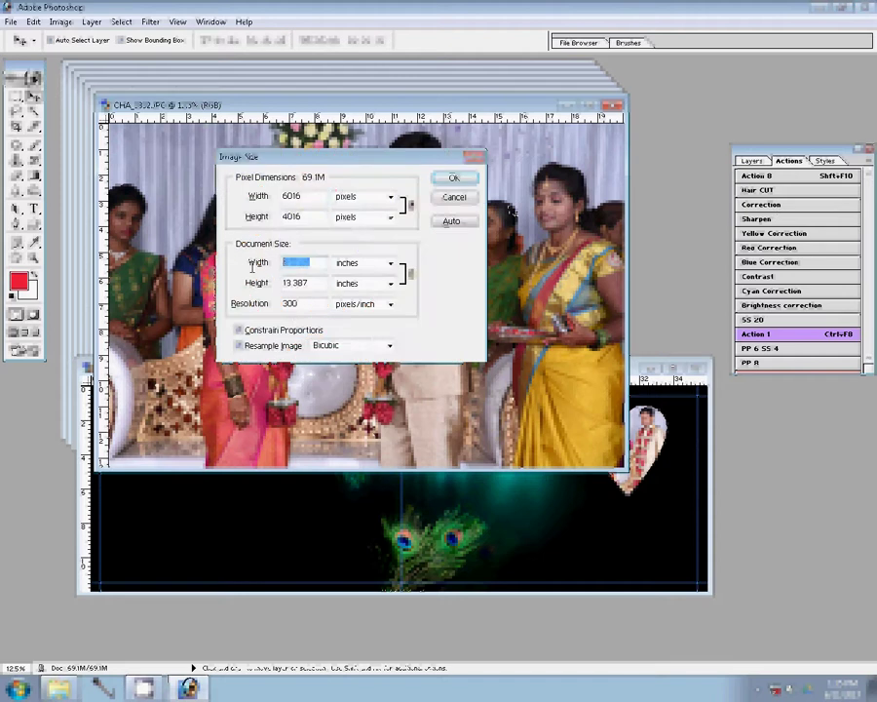
{"action": "type", "text": "8"}
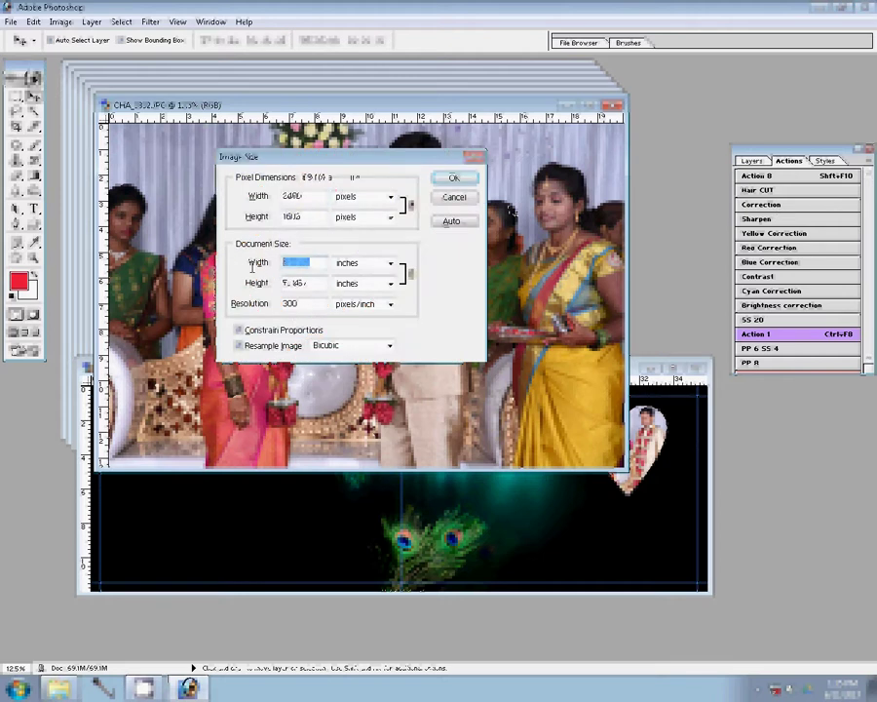
{"action": "key", "text": "Return"}
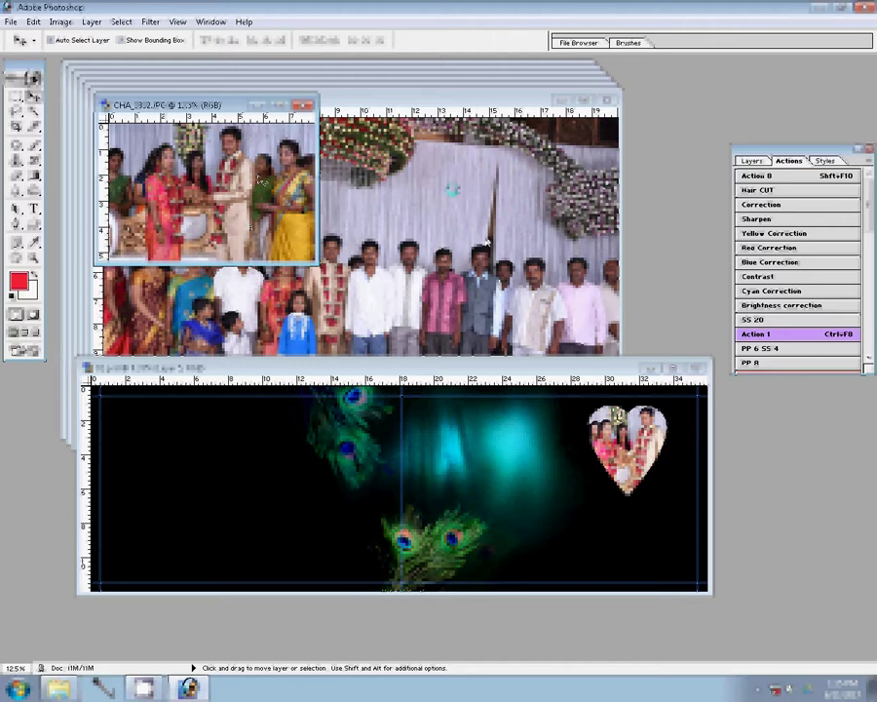
{"action": "left_click", "coordinate": [789, 179]}
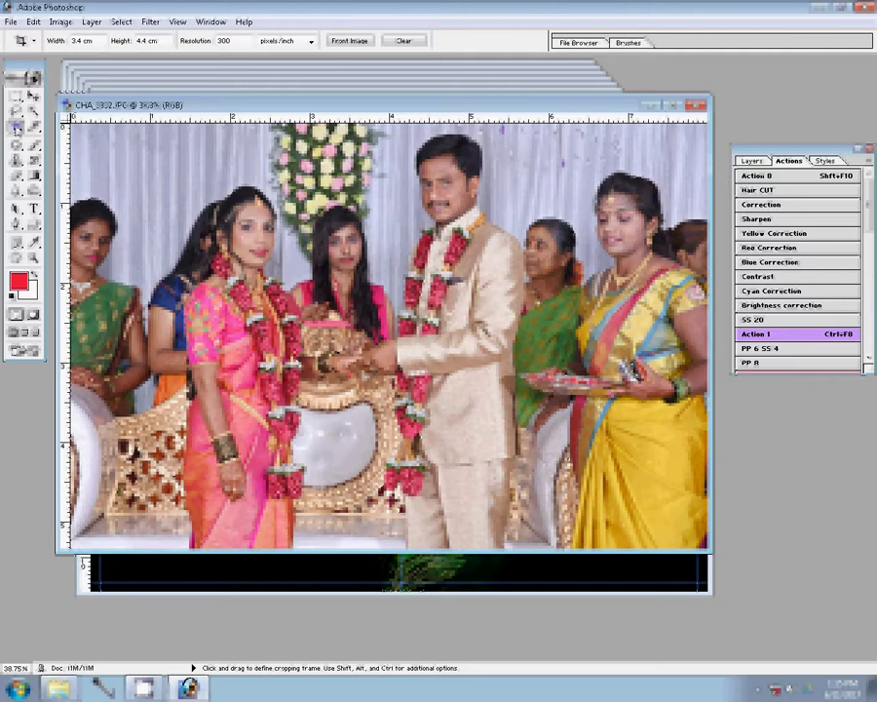
- Draw a heart custom shape outline over the couple in the second photo
{"action": "left_click", "coordinate": [34, 223]}
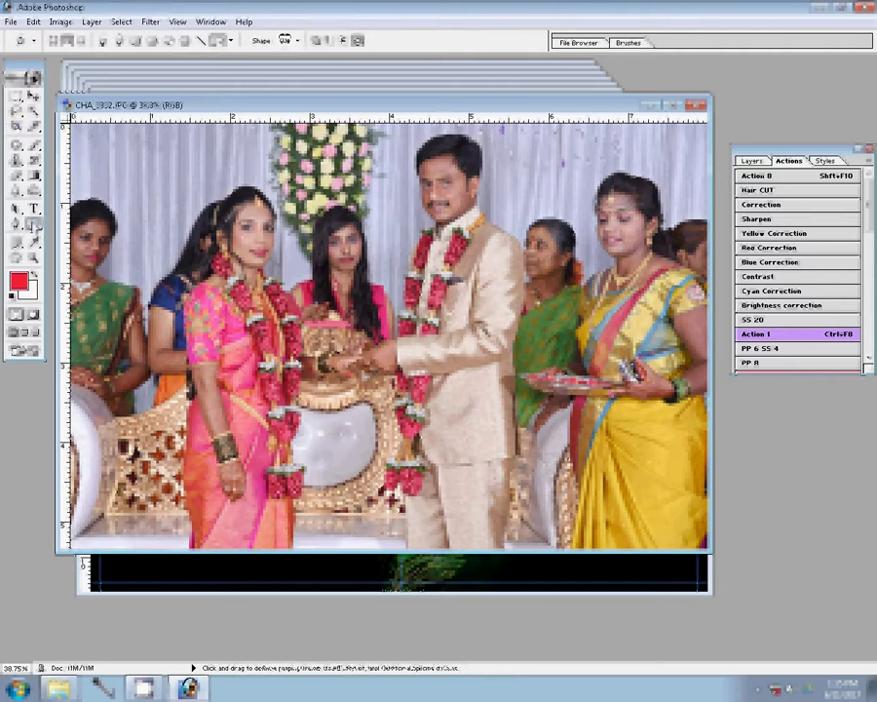
{"action": "left_click", "coordinate": [295, 40]}
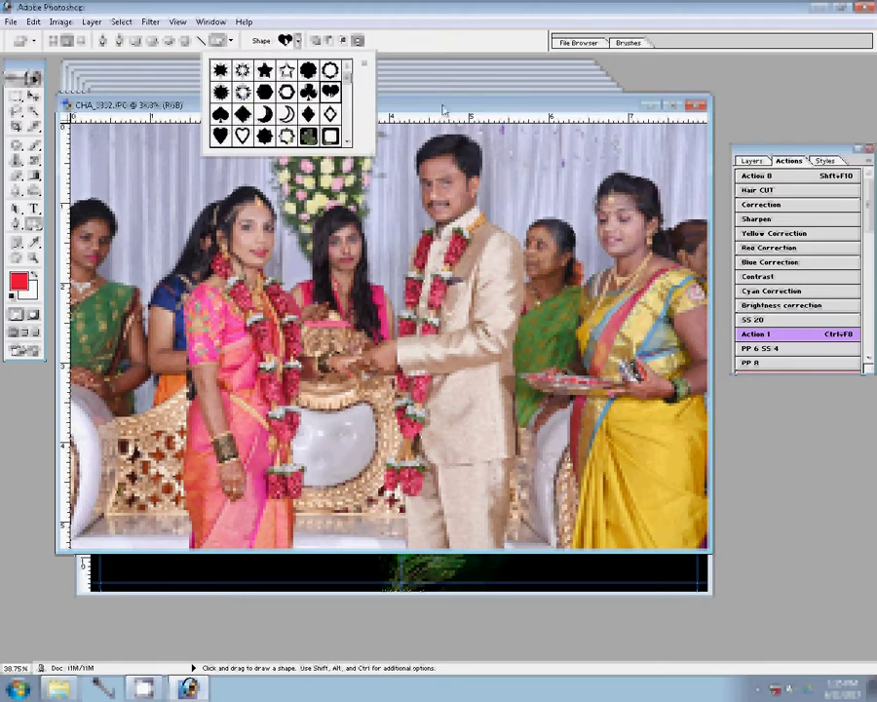
{"action": "double_click", "coordinate": [332, 94]}
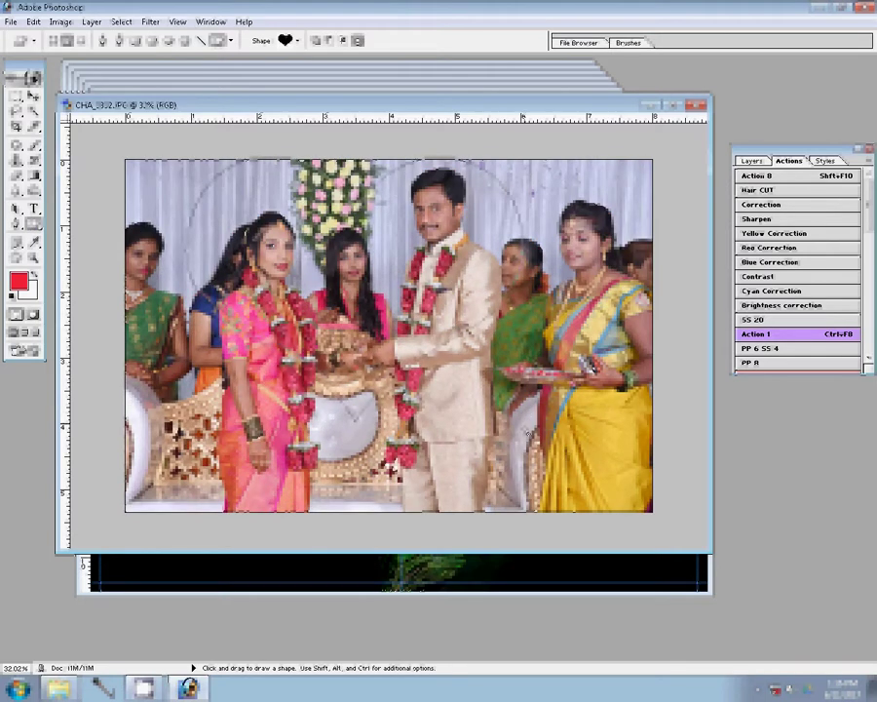
{"action": "mouse_move", "coordinate": [527, 435]}
{"action": "left_mouse_down"}
{"action": "mouse_move", "coordinate": [535, 475]}
{"action": "mouse_move", "coordinate": [439, 349]}
{"action": "left_mouse_up"}
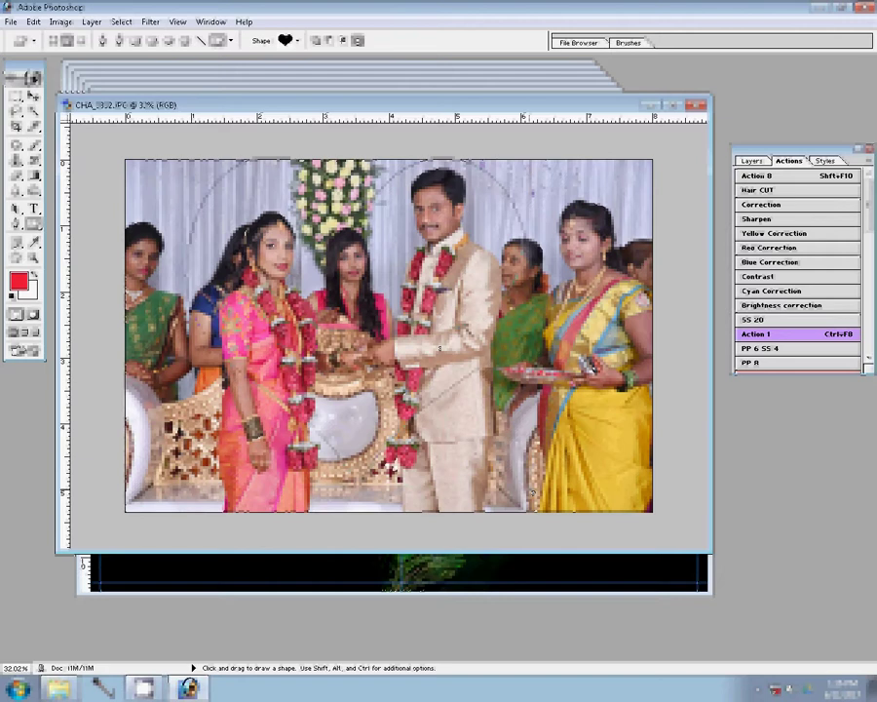
{"action": "right_click", "coordinate": [388, 234]}
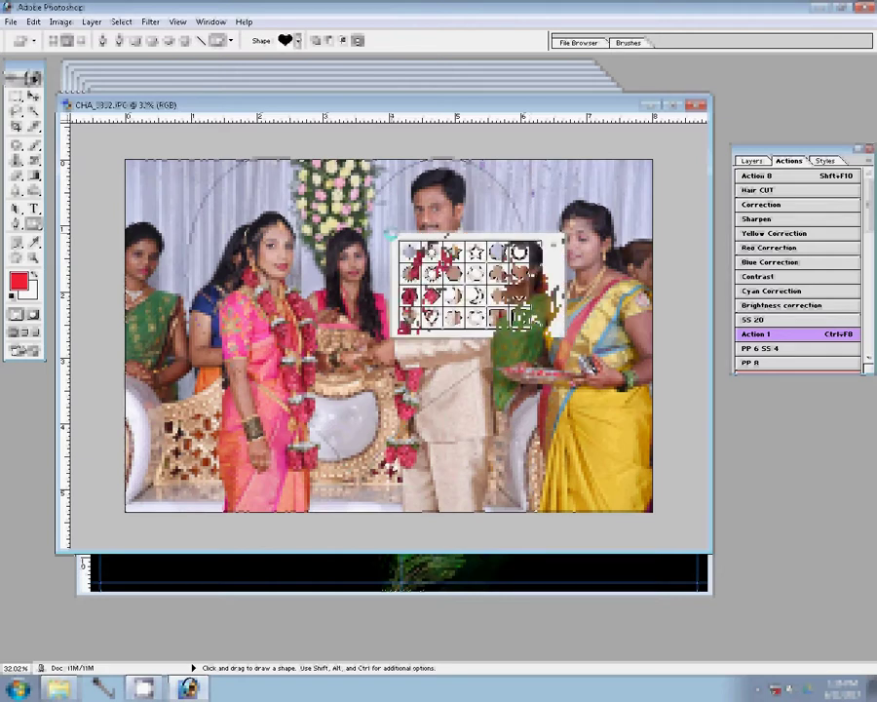
{"action": "key", "text": "Escape"}
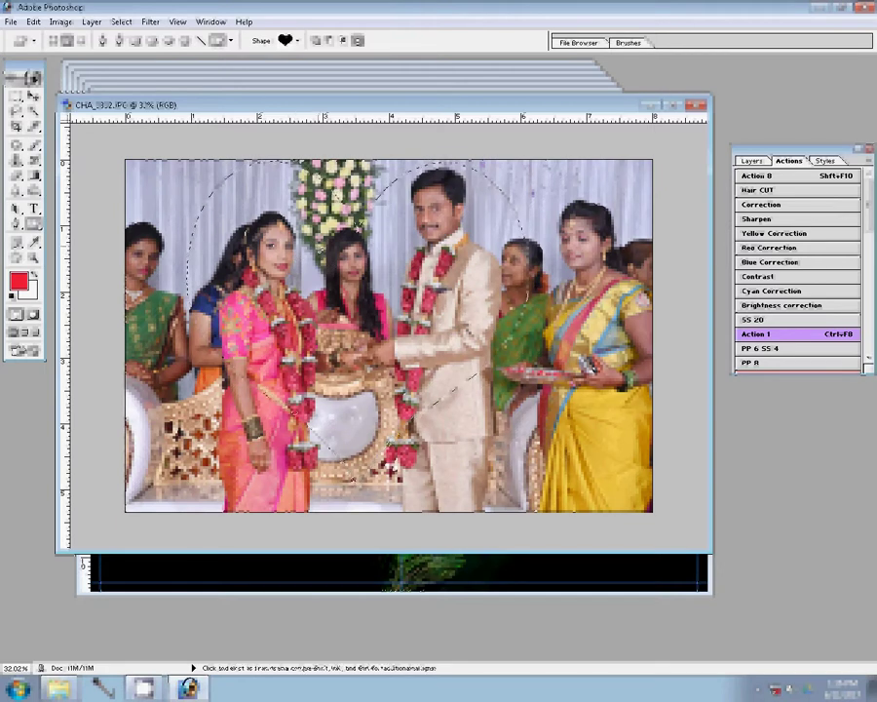
- Copy the heart-shaped area onto its own layer and bring the album spread forward
{"action": "key", "text": "ctrl+j"}
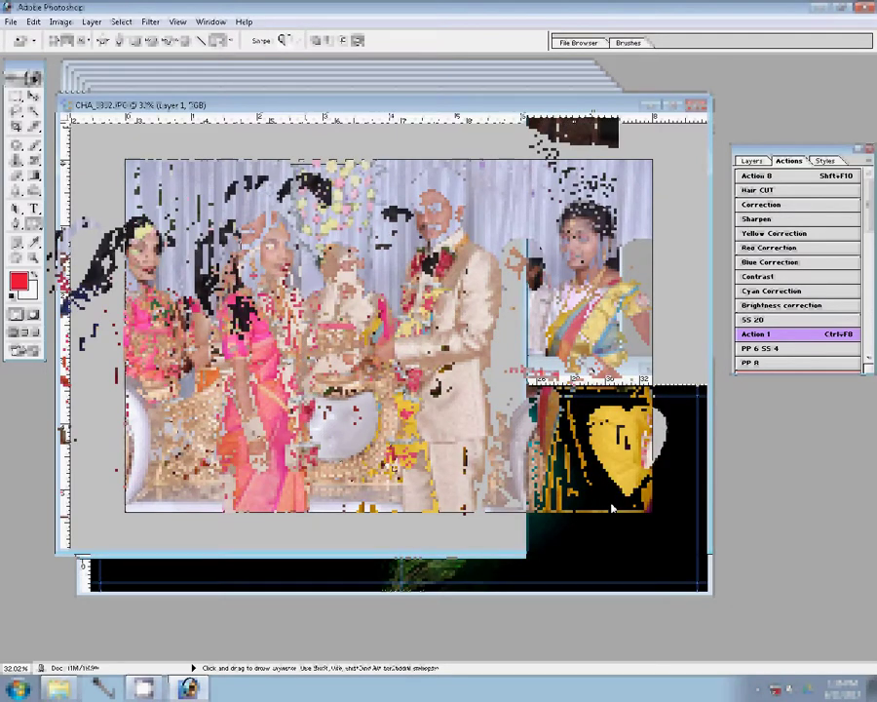
{"action": "key", "text": "v"}
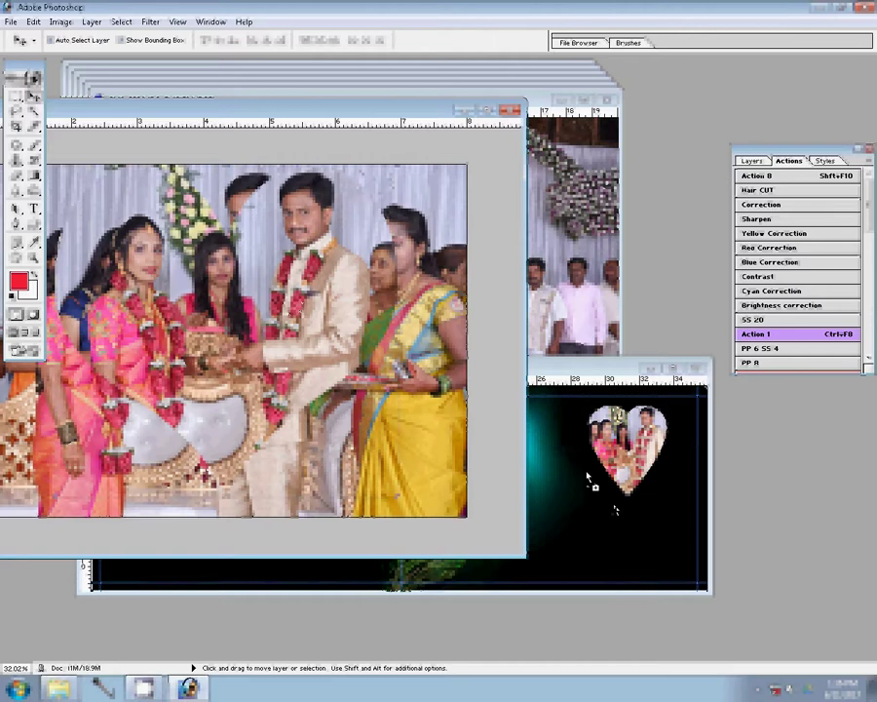
{"action": "left_click", "coordinate": [615, 509]}
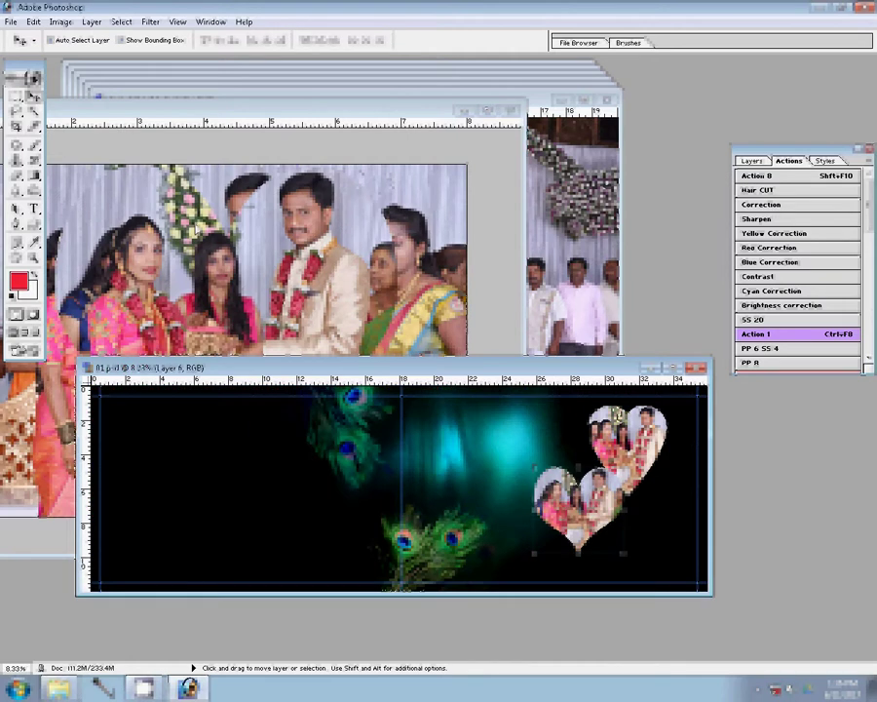
- Close the source couple photo, answering the save prompt
{"action": "left_click", "coordinate": [511, 111]}
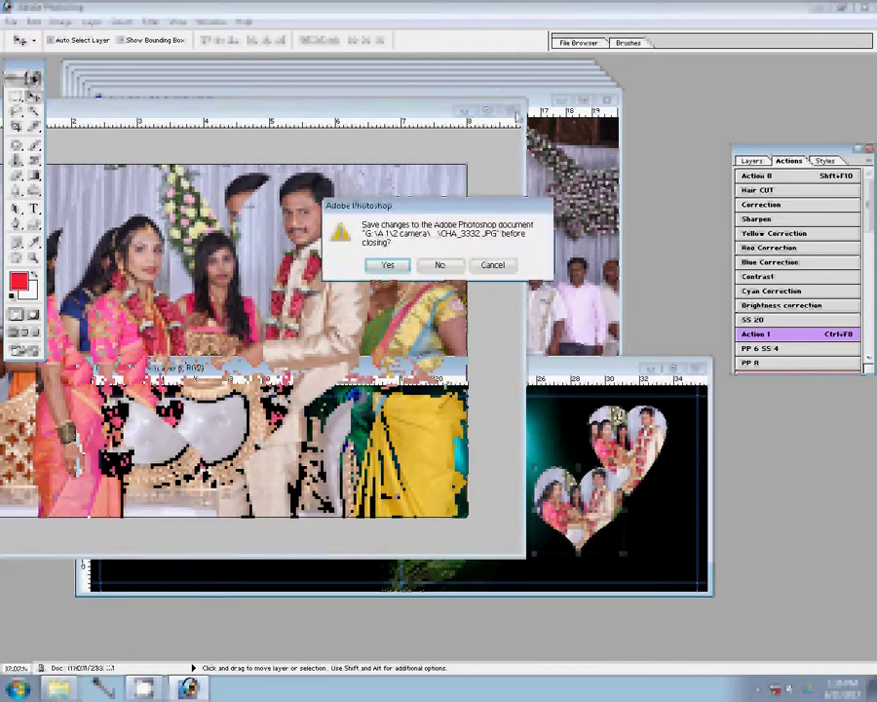
{"action": "key", "text": "Return"}
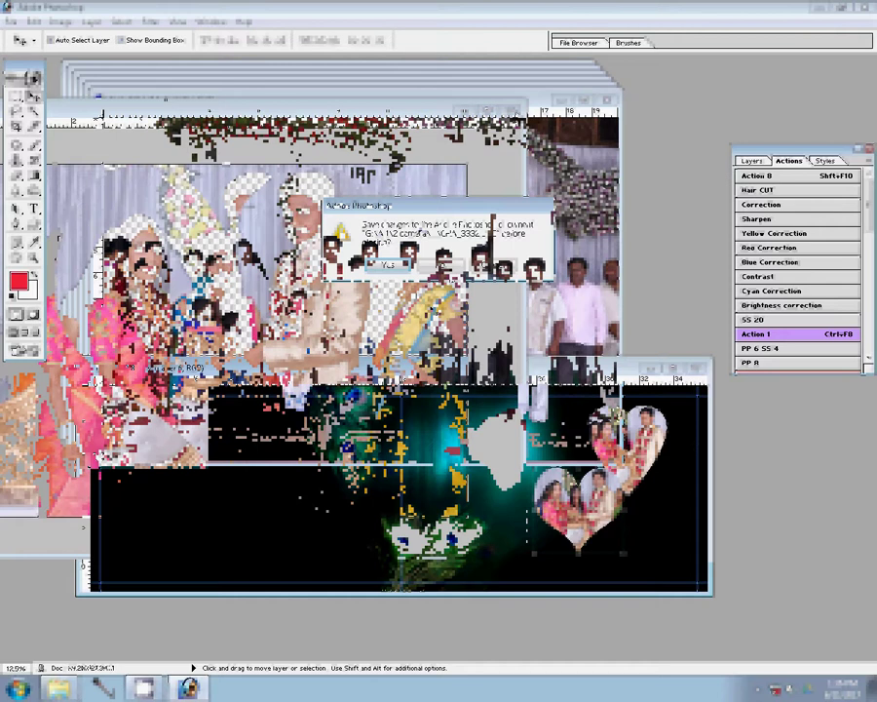
- Resize the group photo to 8 inches wide, place it beside the hearts, and close it
{"action": "key", "text": "ctrl+alt+i"}
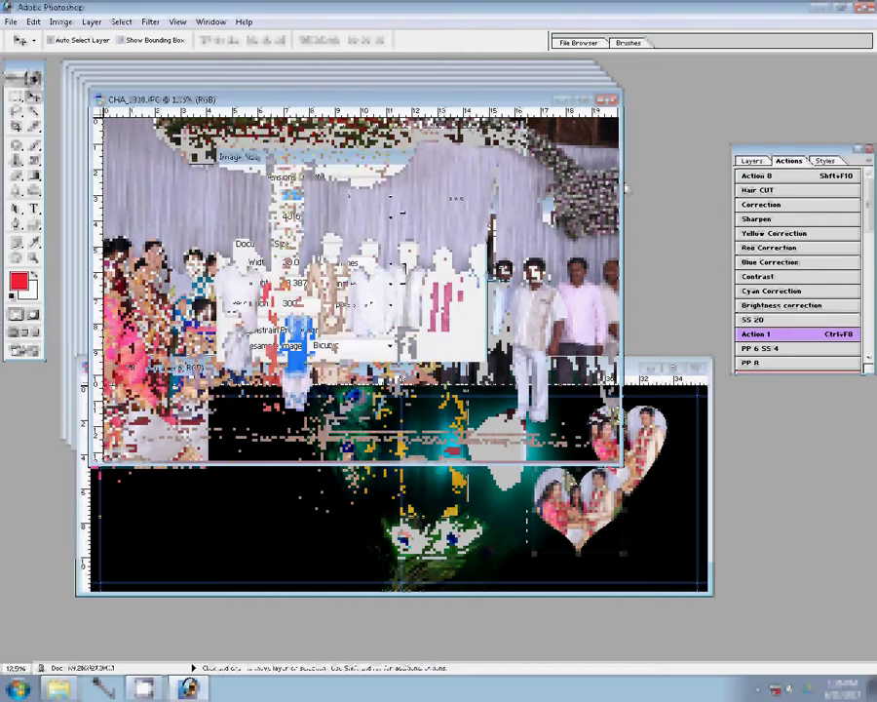
{"action": "type", "text": "8"}
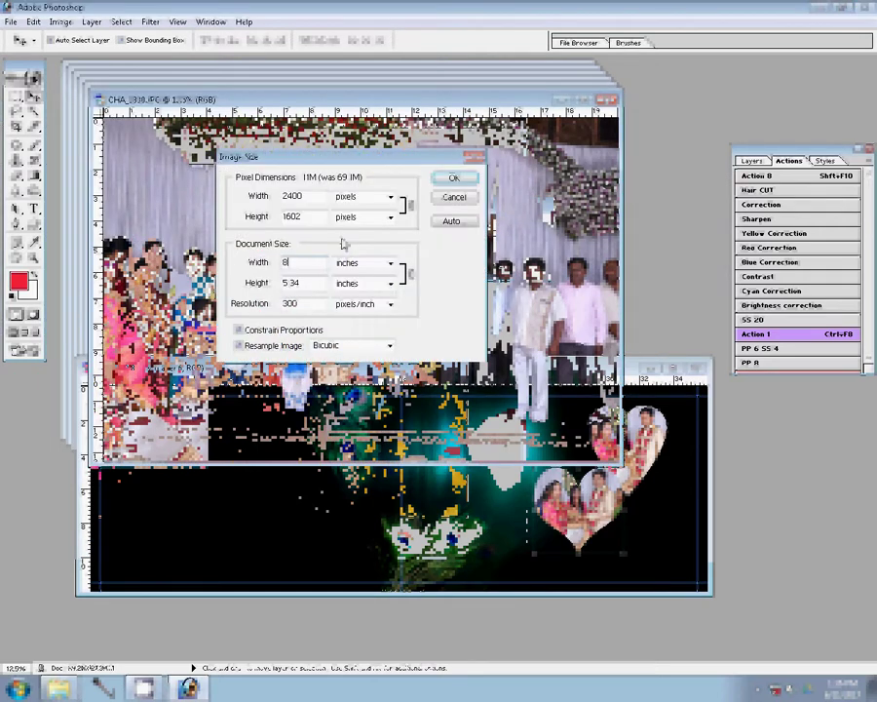
{"action": "key", "text": "Return"}
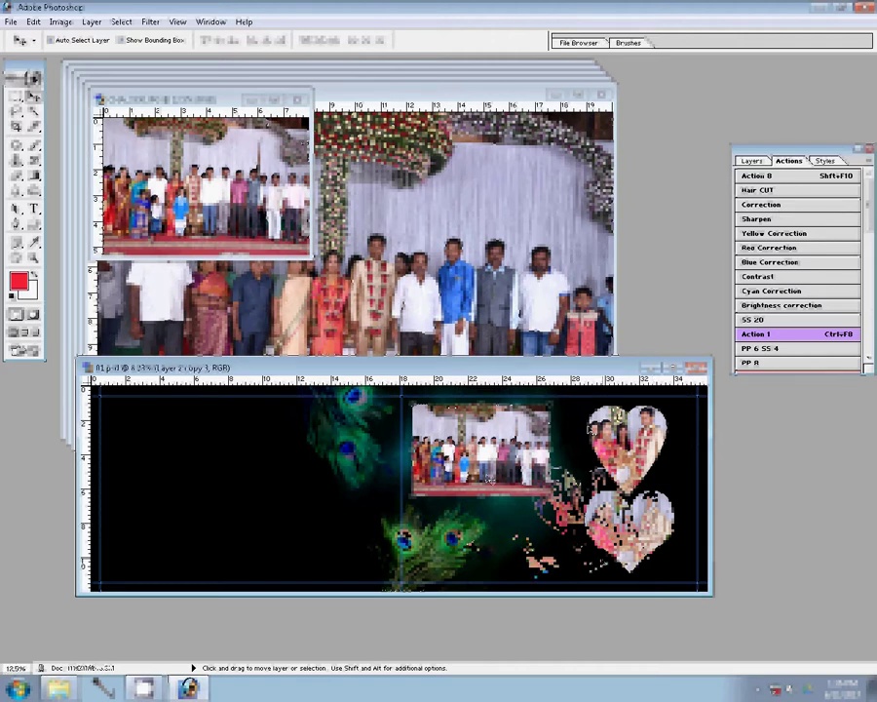
{"action": "key", "text": "ctrl+w"}
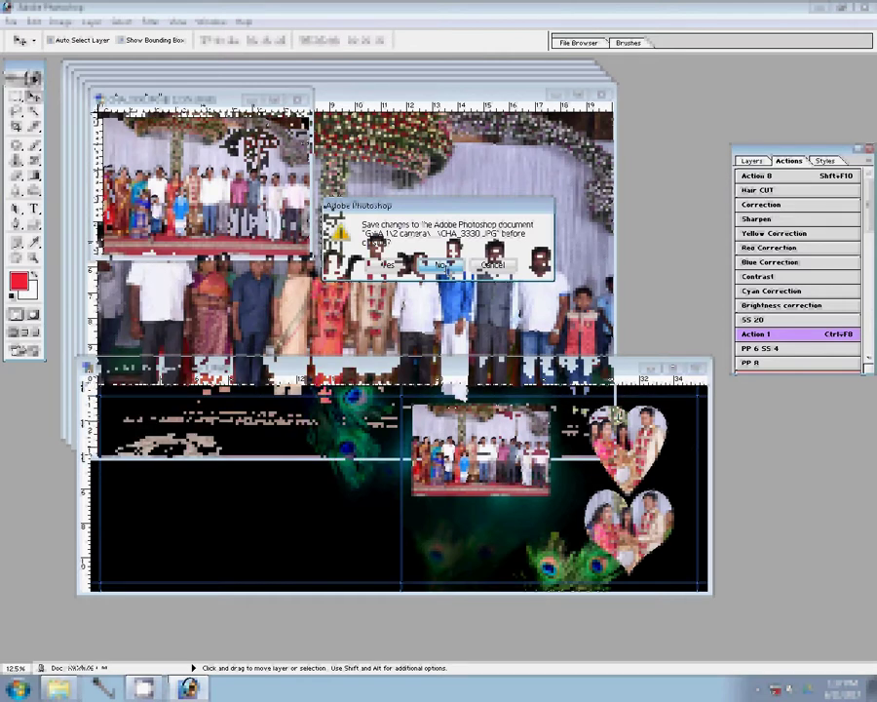
- Close the previous photo without saving, resize the next group photo, and place it below the first
{"action": "left_click", "coordinate": [440, 266]}
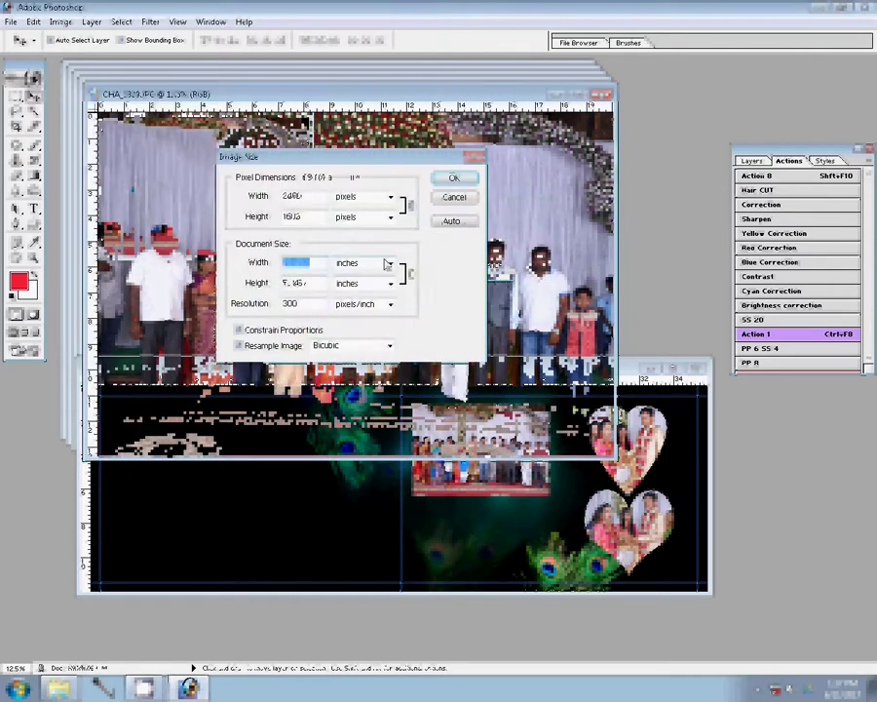
{"action": "left_click", "coordinate": [450, 180]}
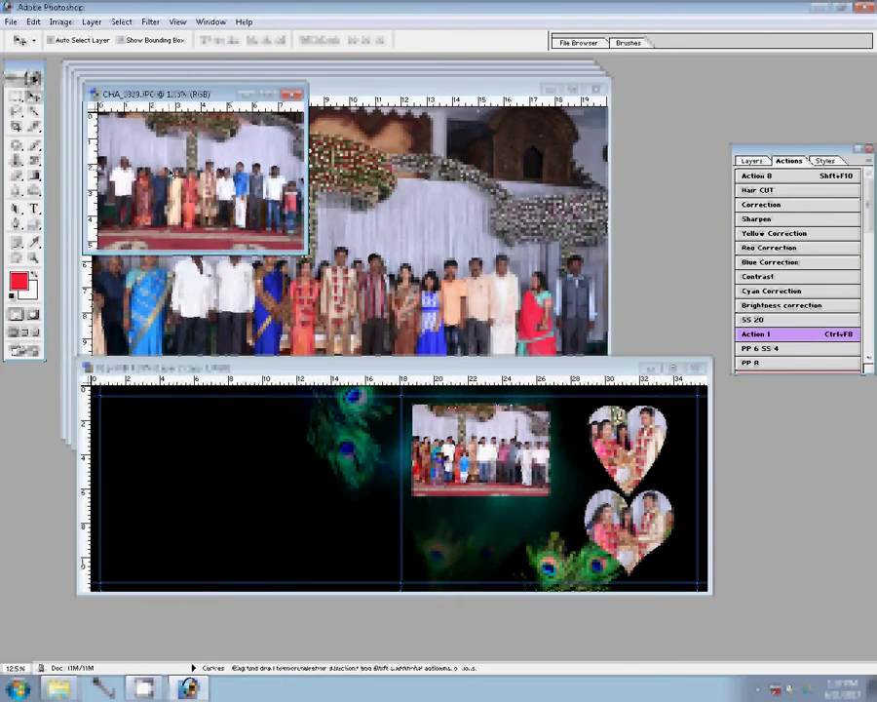
{"action": "left_click_drag", "start_coordinate": [468, 549], "coordinate": [468, 549]}
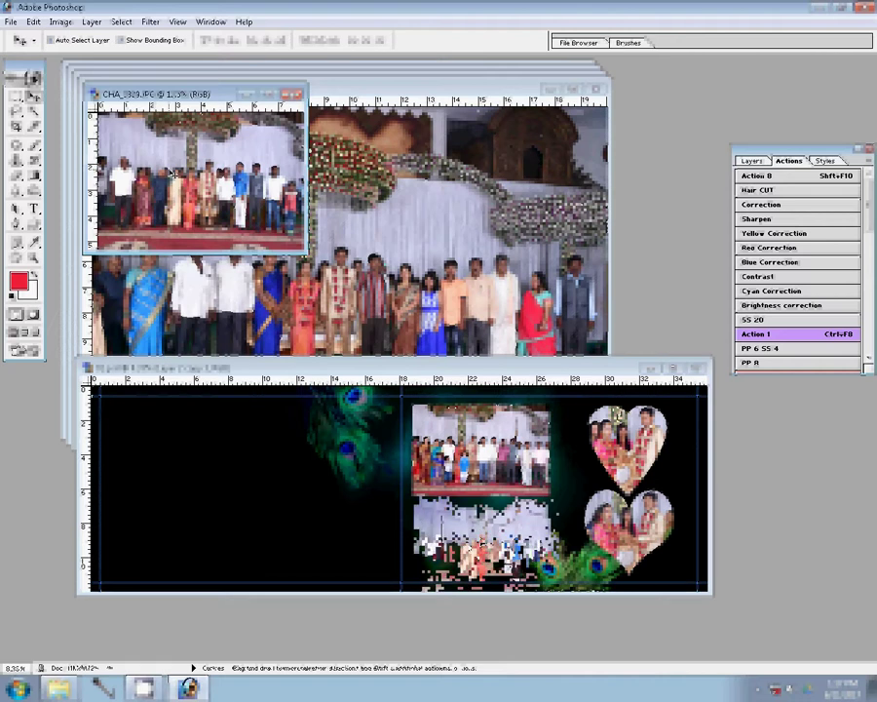
{"action": "left_click_drag", "start_coordinate": [172, 173], "coordinate": [478, 444]}
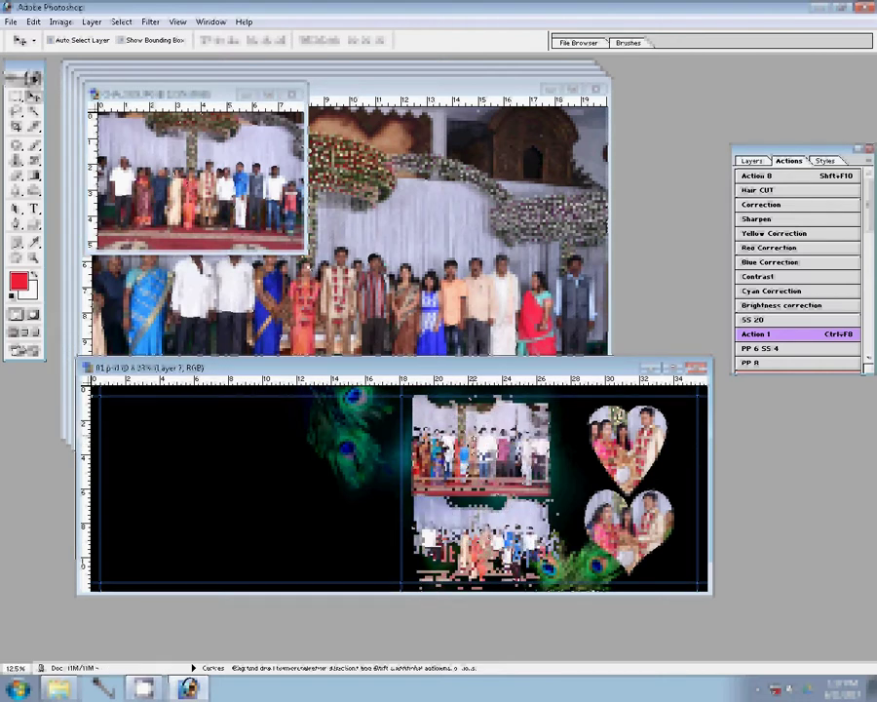
{"action": "left_click", "coordinate": [293, 96]}
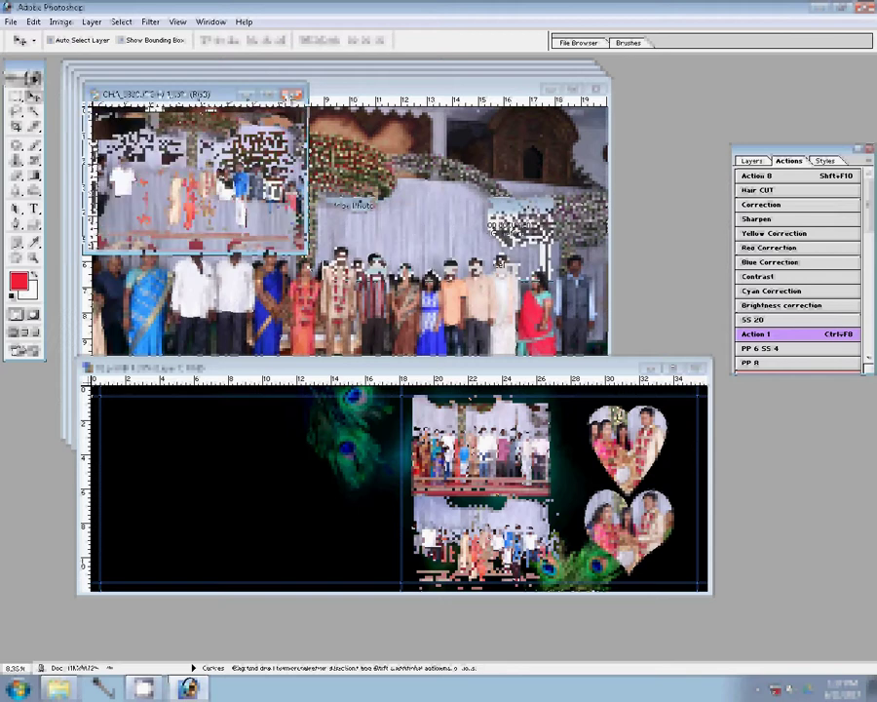
{"action": "left_click", "coordinate": [292, 96]}
- Resize the next group photo to 8 inches (2400 px) wide and place it in the left page's lower inner slot
{"action": "key", "text": "ctrl+F8"}
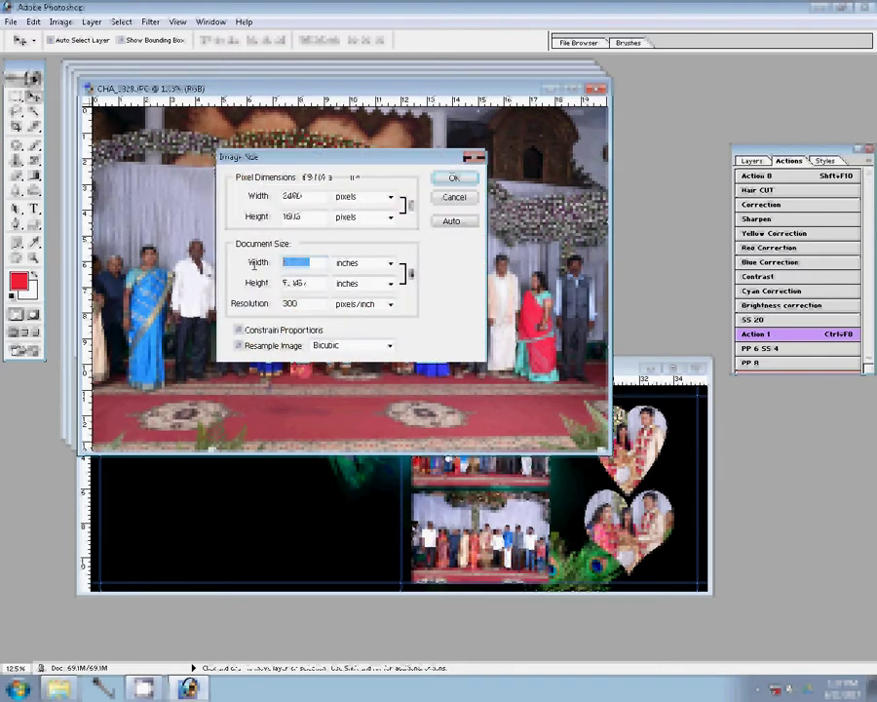
{"action": "key", "text": "Return"}
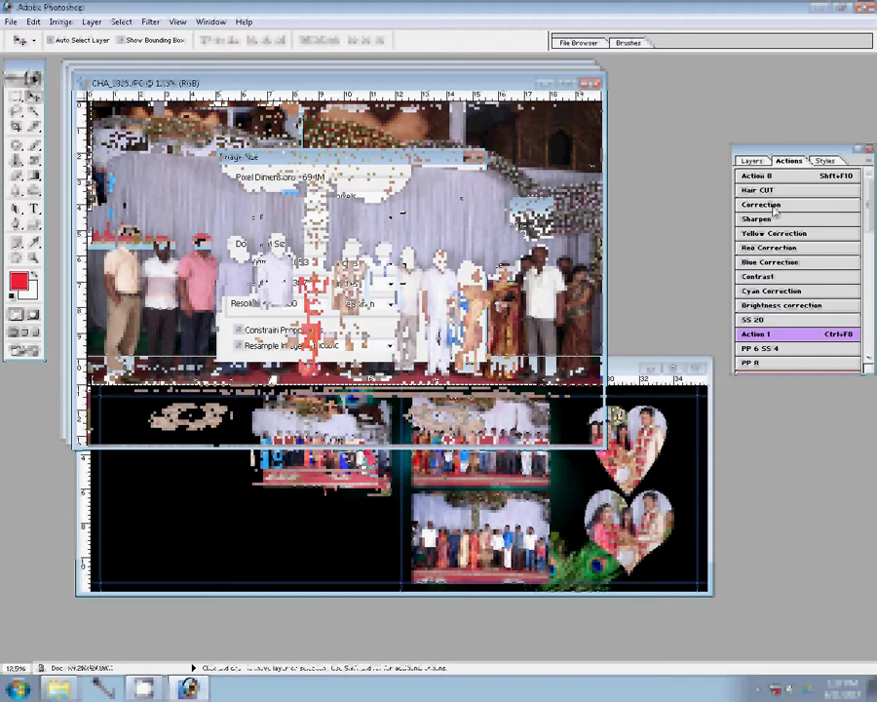
{"action": "type", "text": "2400"}
{"action": "double_click", "coordinate": [314, 263]}
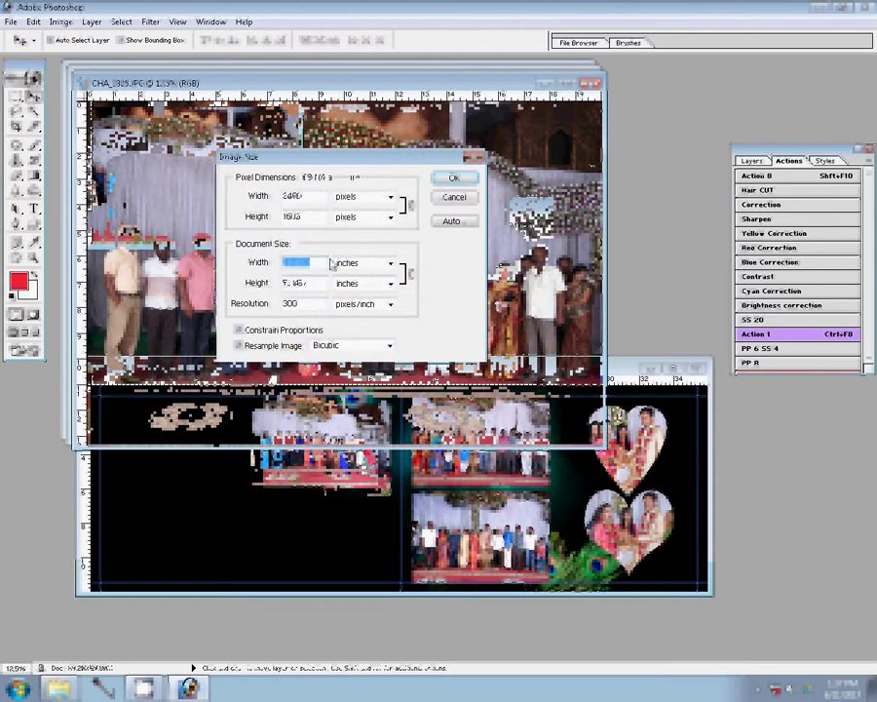
{"action": "type", "text": "8"}
{"action": "left_click", "coordinate": [452, 179]}
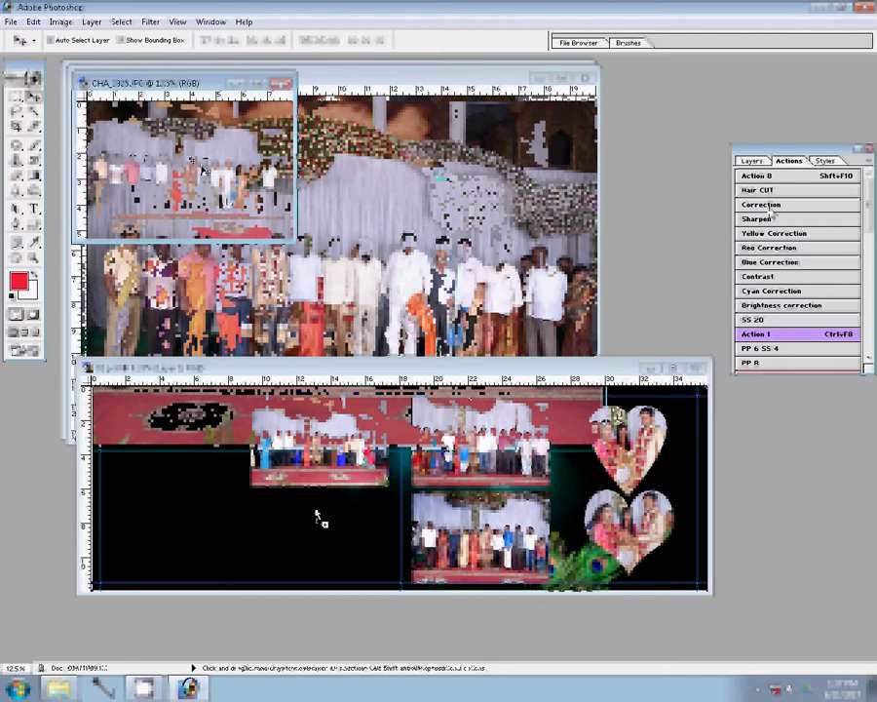
{"action": "left_click_drag", "start_coordinate": [317, 516], "coordinate": [318, 518]}
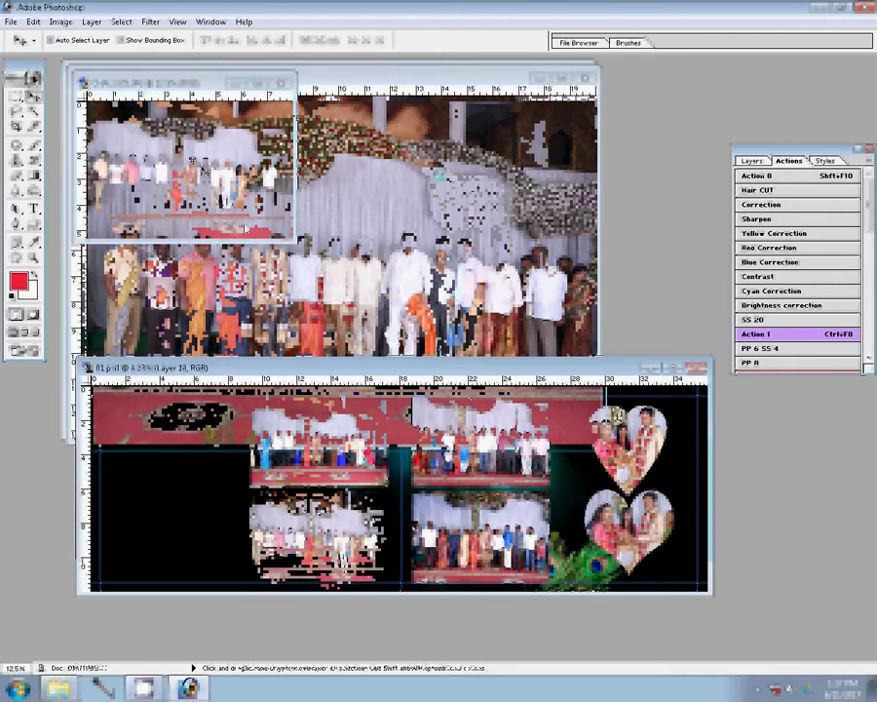
{"action": "left_click", "coordinate": [278, 86]}
- Resize the next group photo to width 18 and place it in the left page's outer top slot
{"action": "left_click", "coordinate": [282, 86]}
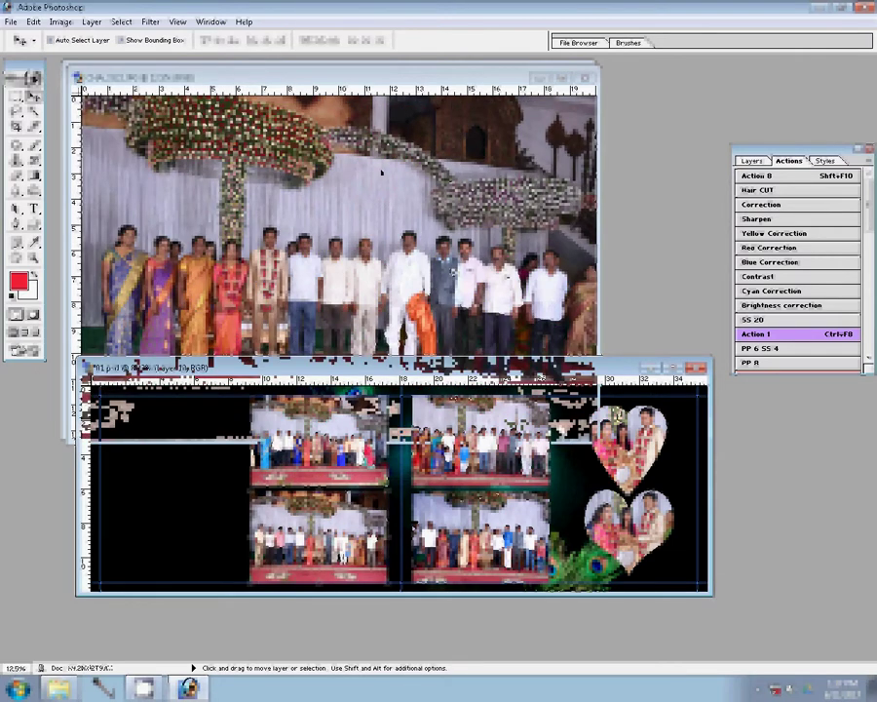
{"action": "key", "text": "ctrl+alt+i"}
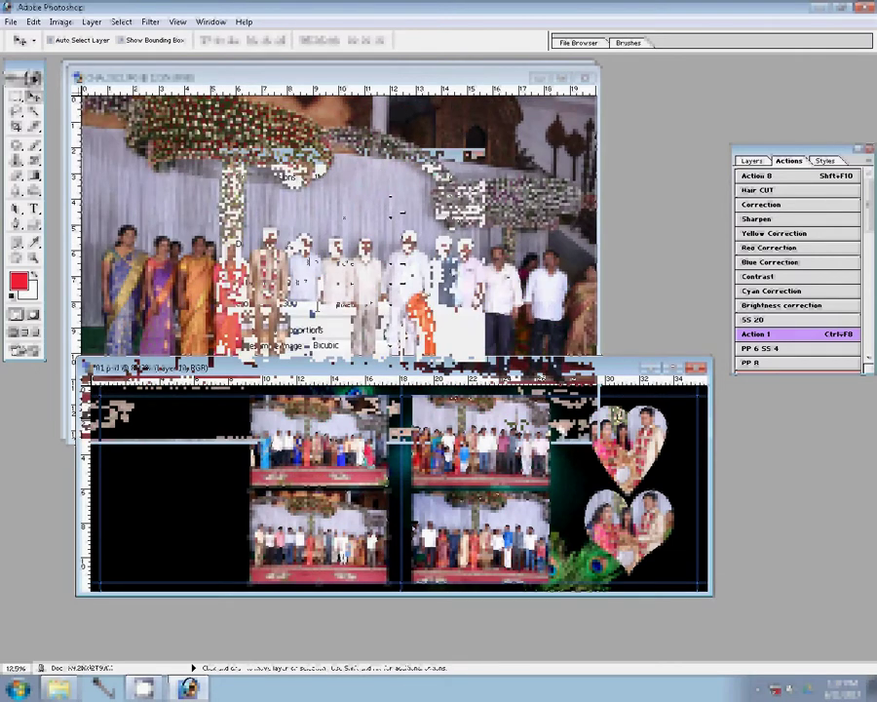
{"action": "type", "text": "18"}
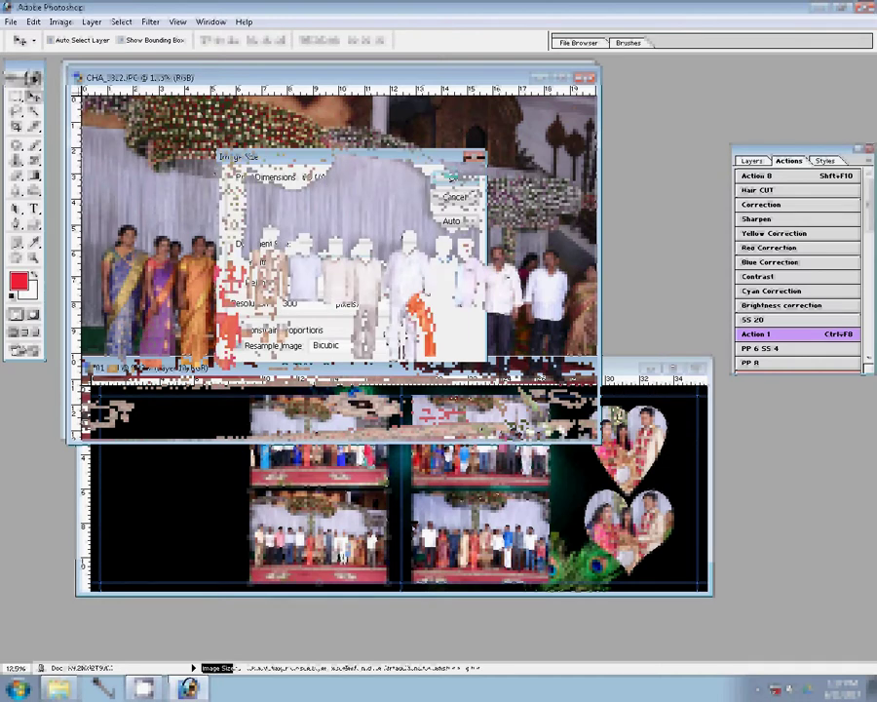
{"action": "left_click", "coordinate": [450, 177]}
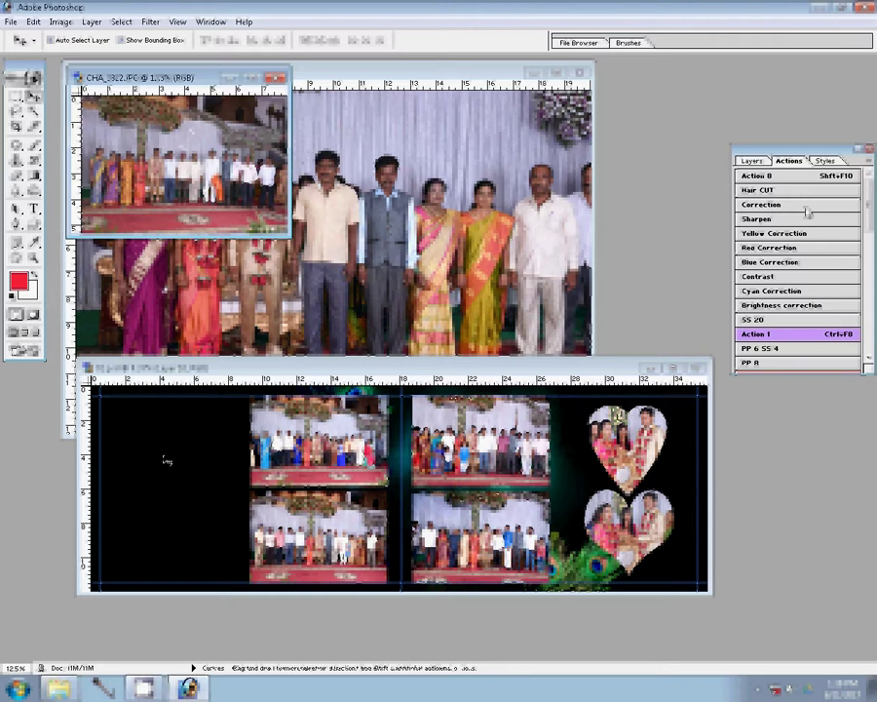
{"action": "left_click_drag", "start_coordinate": [180, 156], "coordinate": [167, 458]}
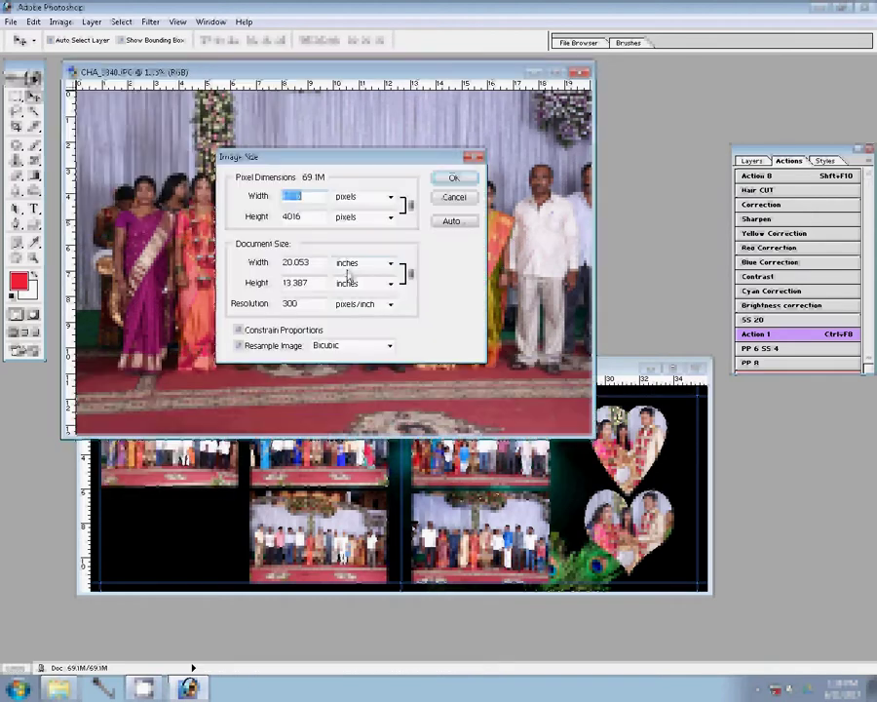
- Resize the last group photo to 2400 px / 8 inches, then close its source without saving
{"action": "type", "text": "2400"}
{"action": "key", "text": "Tab"}
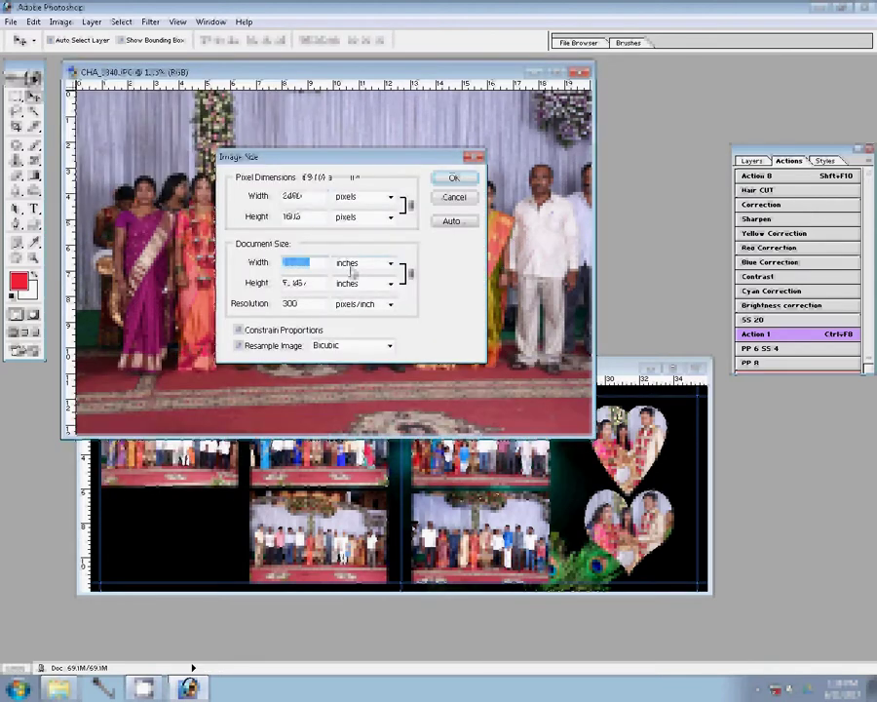
{"action": "type", "text": "8"}
{"action": "left_click", "coordinate": [447, 178]}
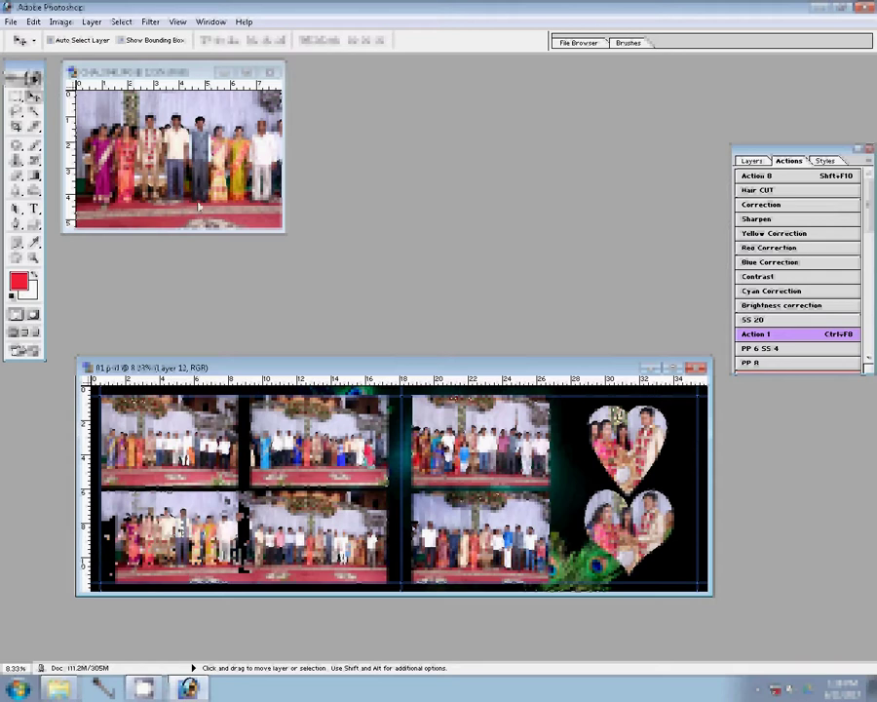
{"action": "left_click", "coordinate": [272, 73]}
{"action": "left_click", "coordinate": [442, 266]}
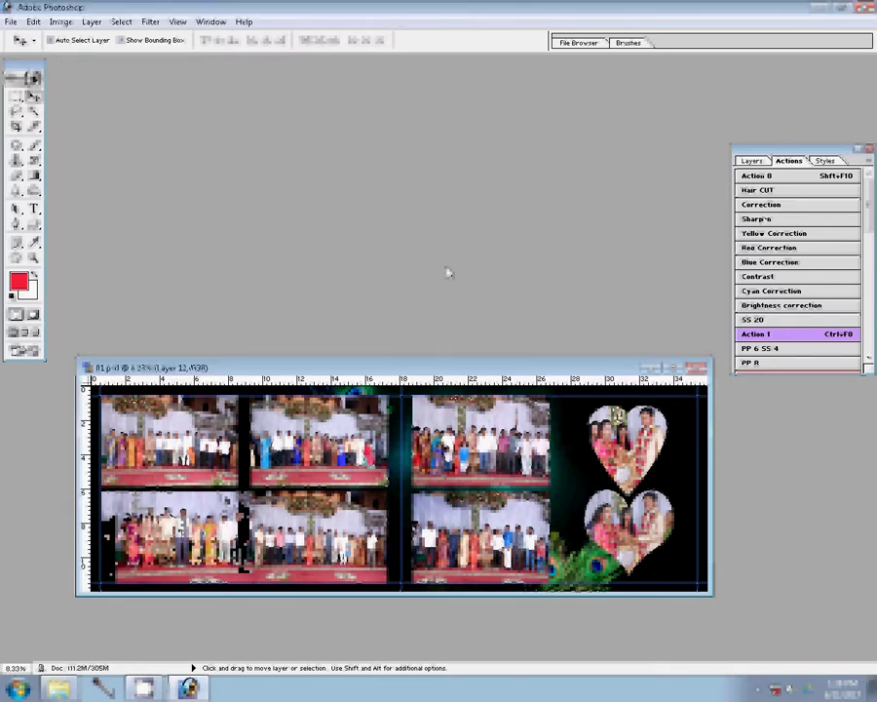
- Apply a 22 px Stroke using the lime green pattern at 929% scale to Layer 12
{"action": "left_click", "coordinate": [752, 162]}
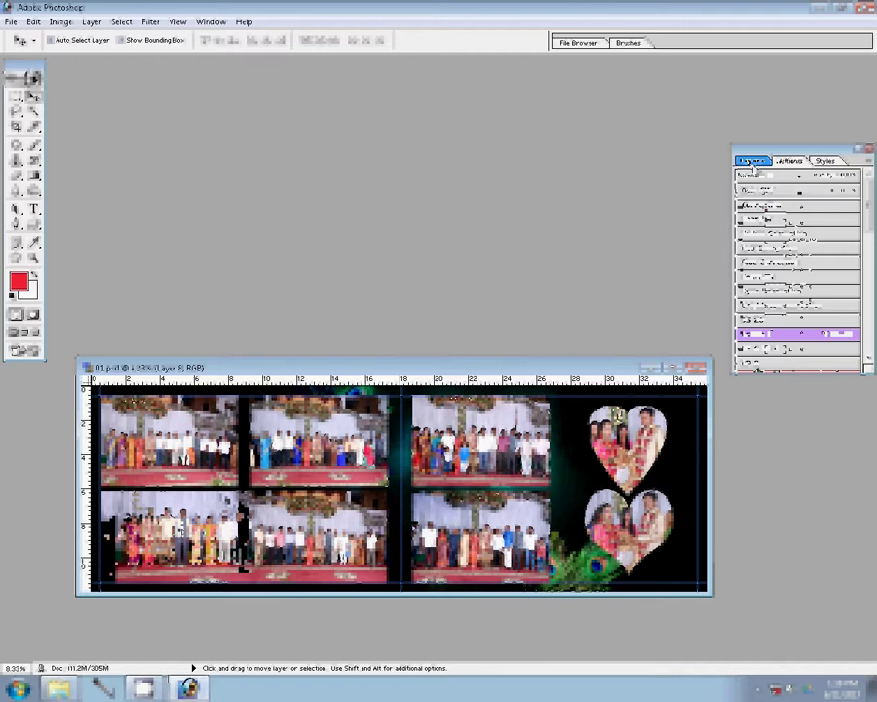
{"action": "left_click", "coordinate": [775, 370]}
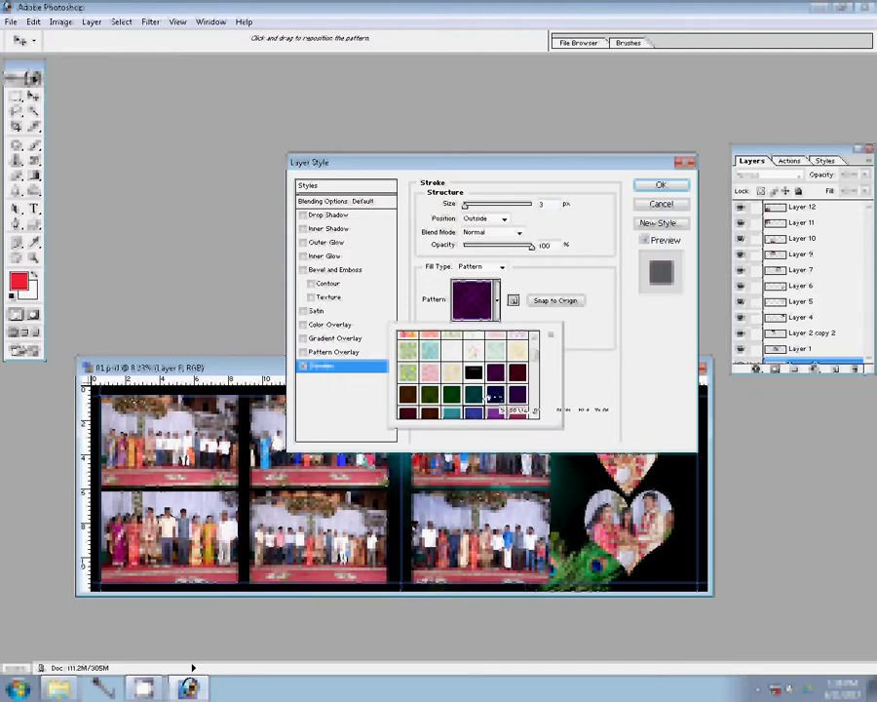
{"action": "left_click", "coordinate": [534, 415]}
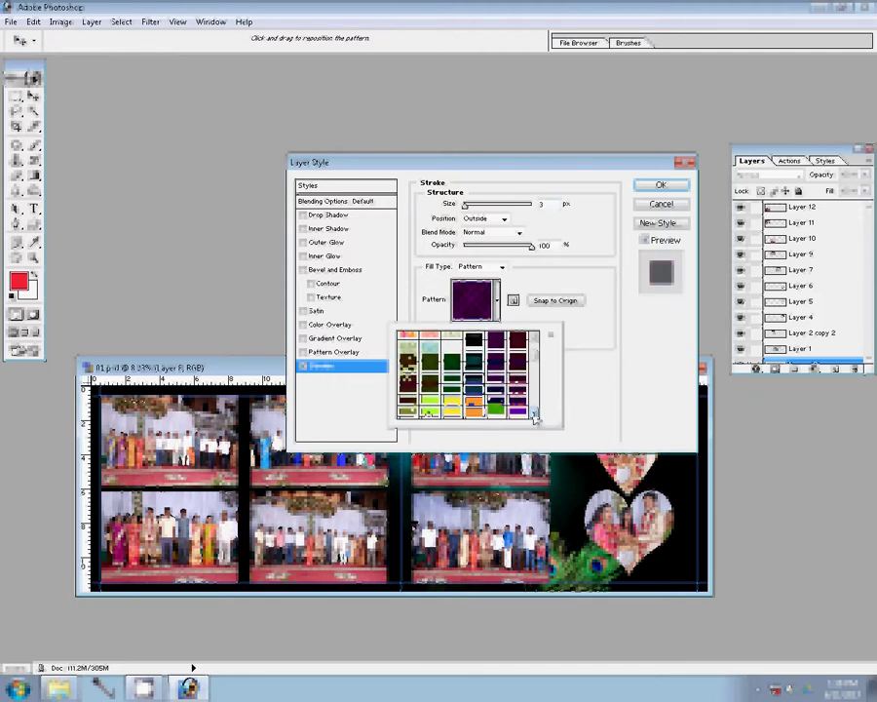
{"action": "left_click", "coordinate": [535, 415]}
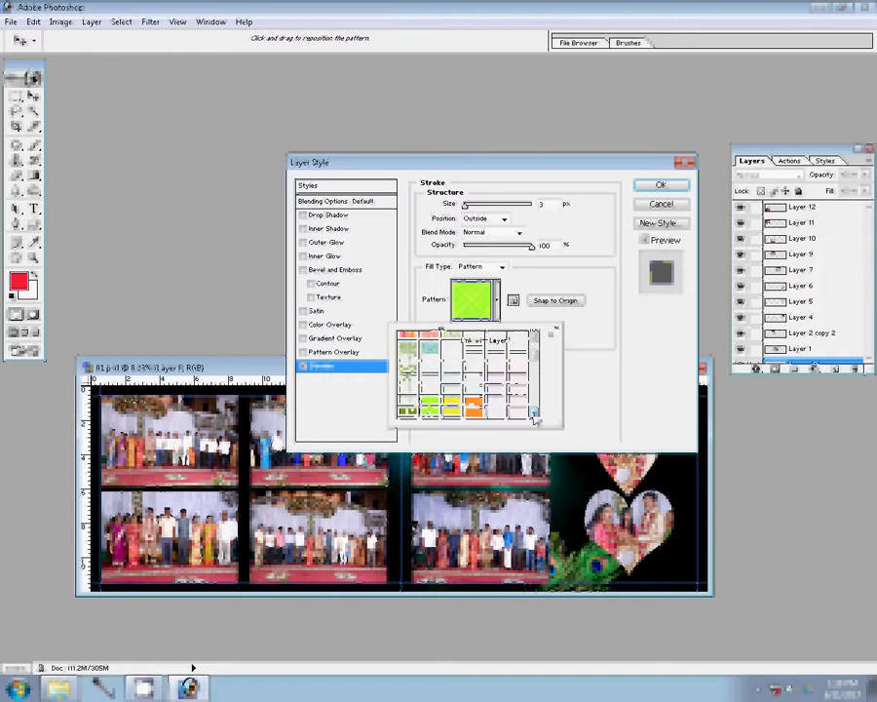
{"action": "key", "text": "Return"}
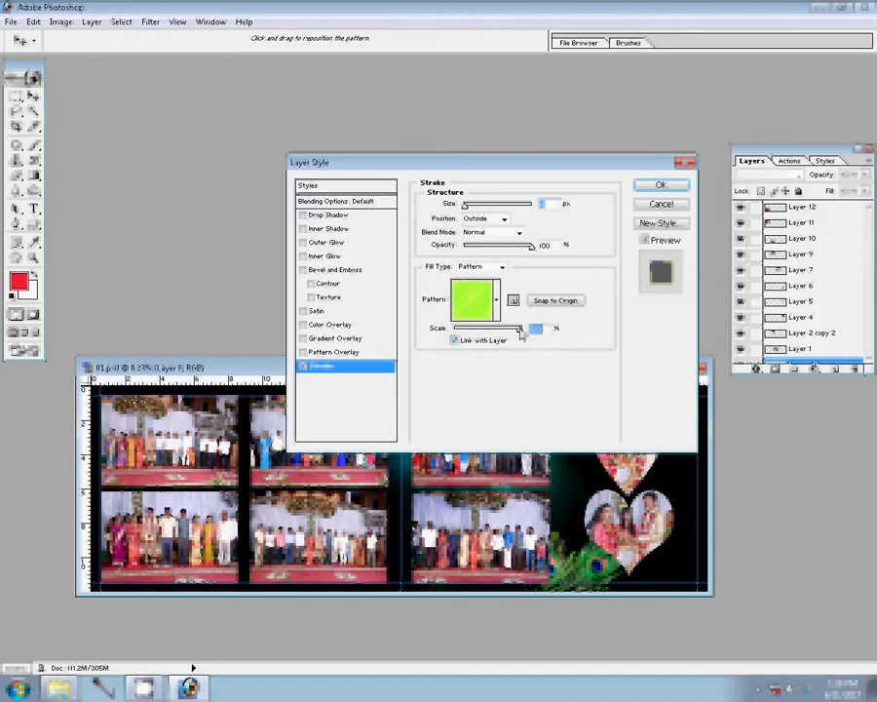
{"action": "key", "text": "Tab"}
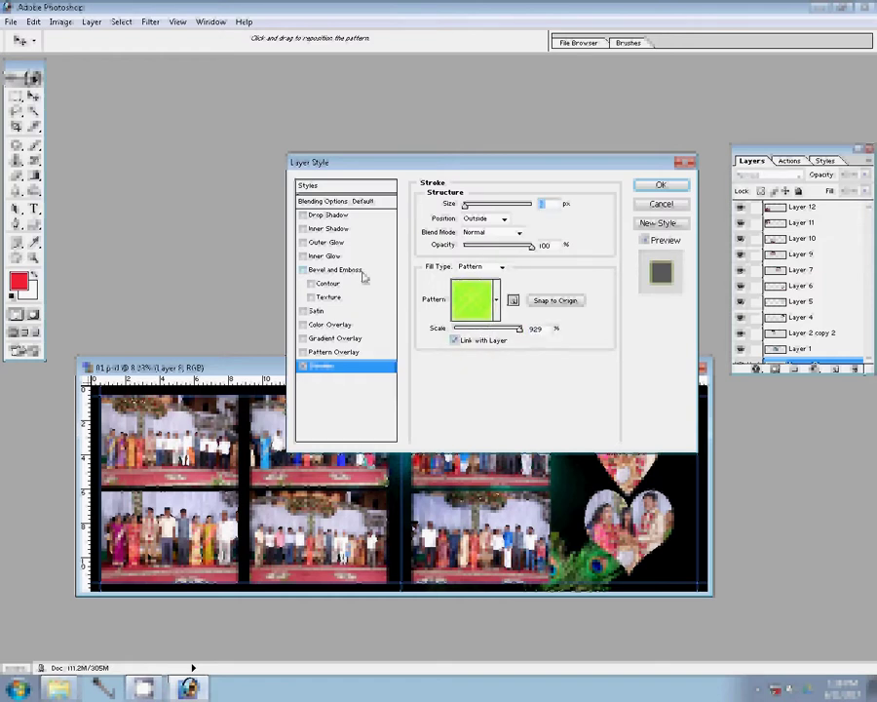
{"action": "type", "text": "22"}
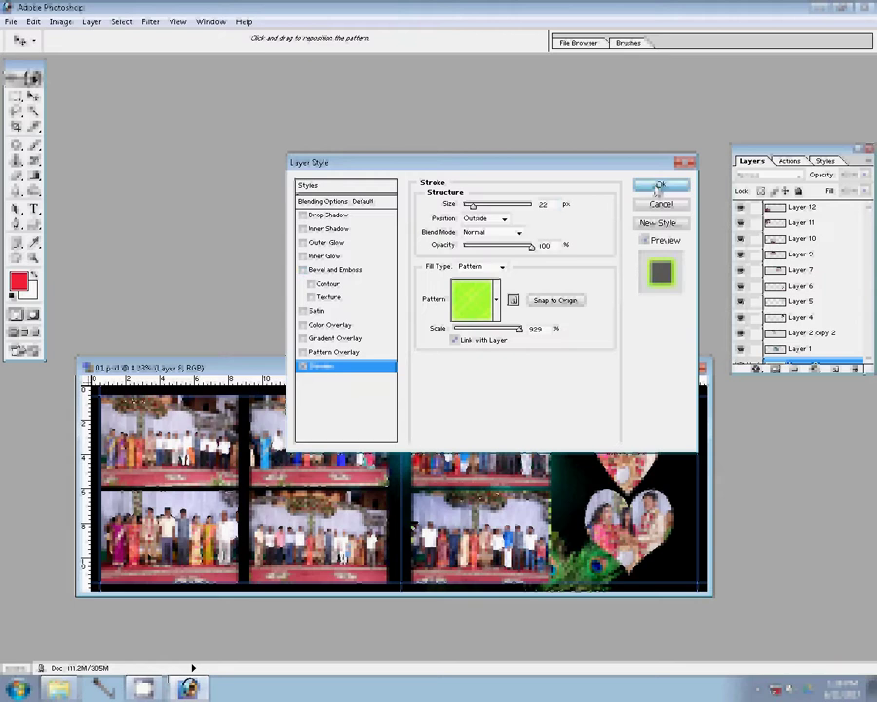
{"action": "left_click", "coordinate": [659, 187]}
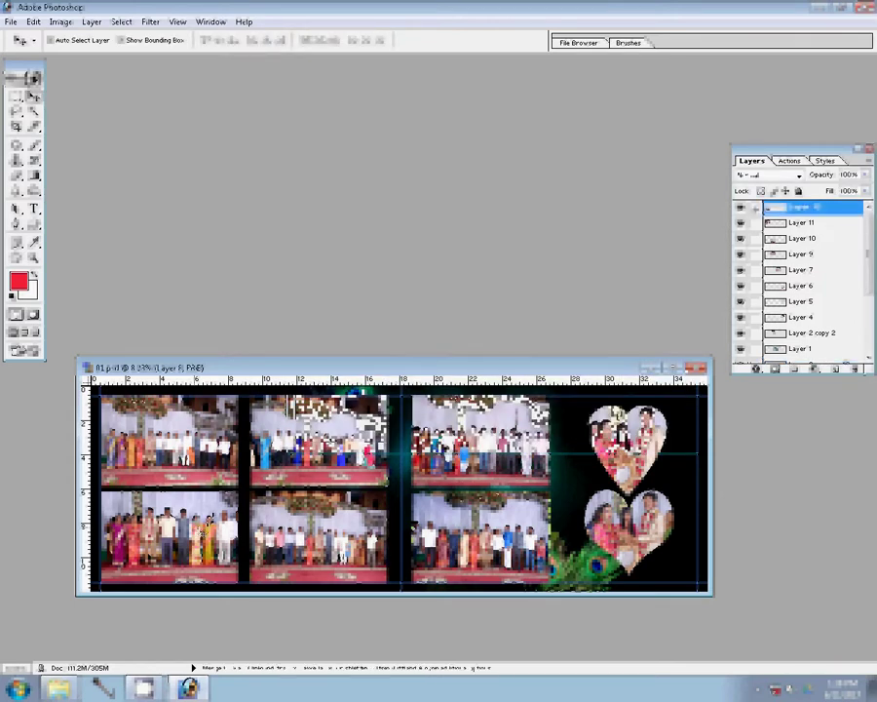
- Copy Layer 8's Stroke effect onto another photo layer, then undo the mistaken changes
{"action": "left_click", "coordinate": [220, 503], "text": "ctrl"}
{"action": "left_click_drag", "start_coordinate": [846, 302], "coordinate": [846, 286]}
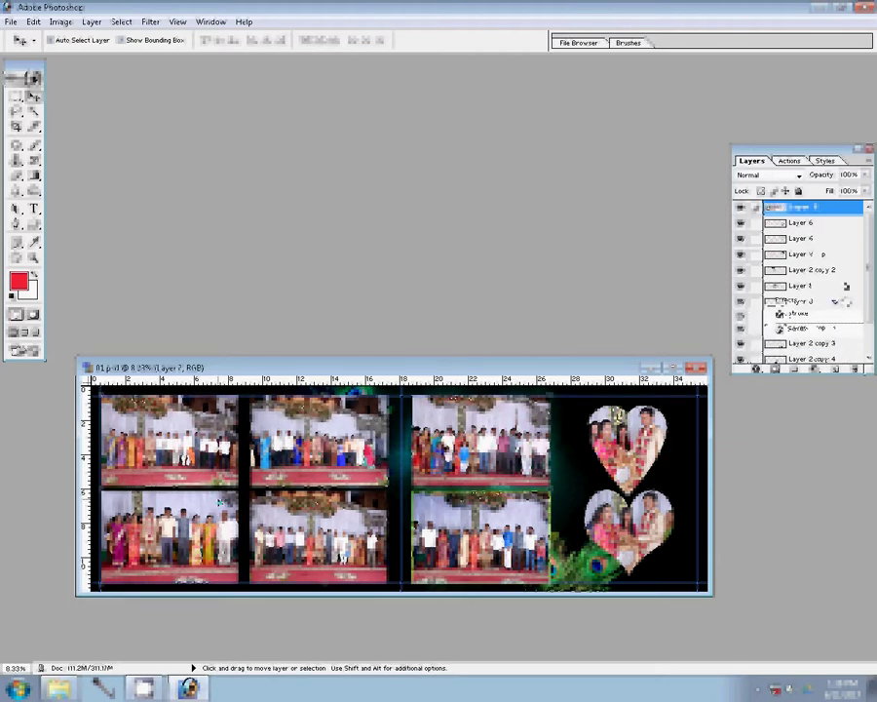
{"action": "left_click", "coordinate": [220, 502], "text": "ctrl"}
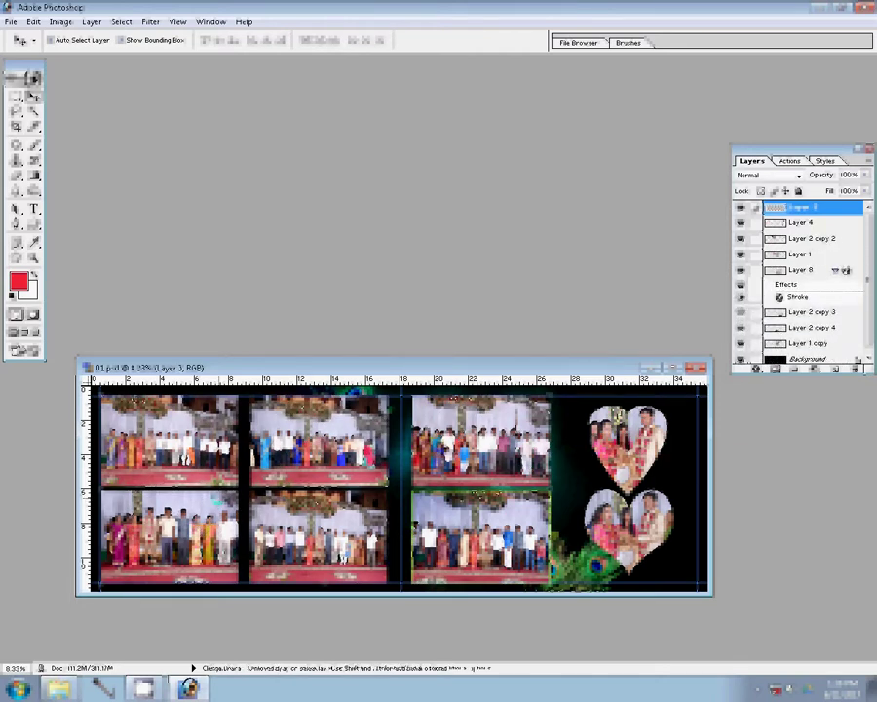
{"action": "key", "text": "alt+bracketleft"}
{"action": "key", "text": "shift+alt+m"}
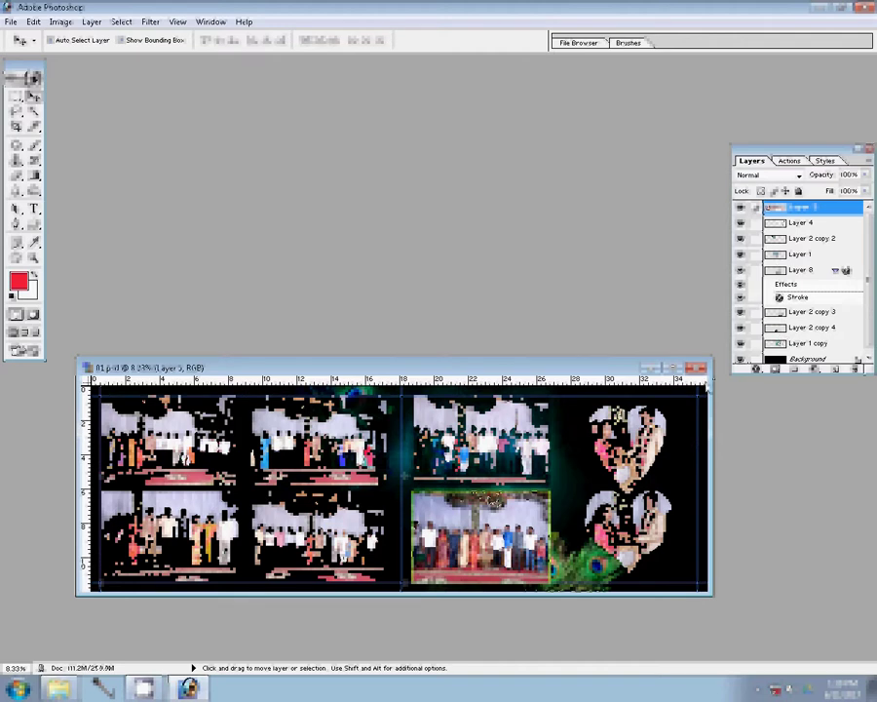
{"action": "key", "text": "ctrl+z"}
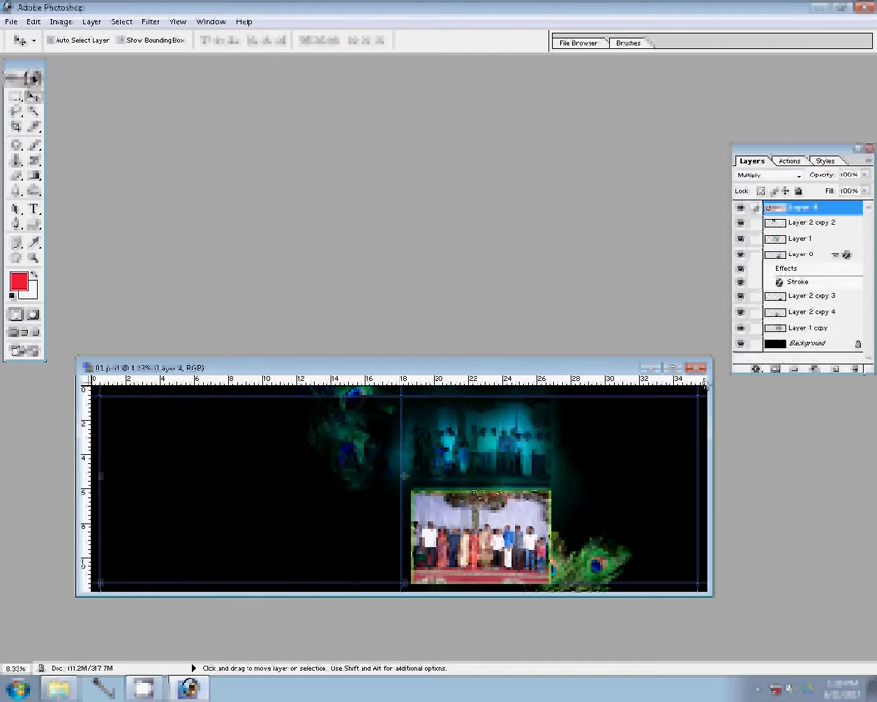
{"action": "key", "text": "ctrl+z"}
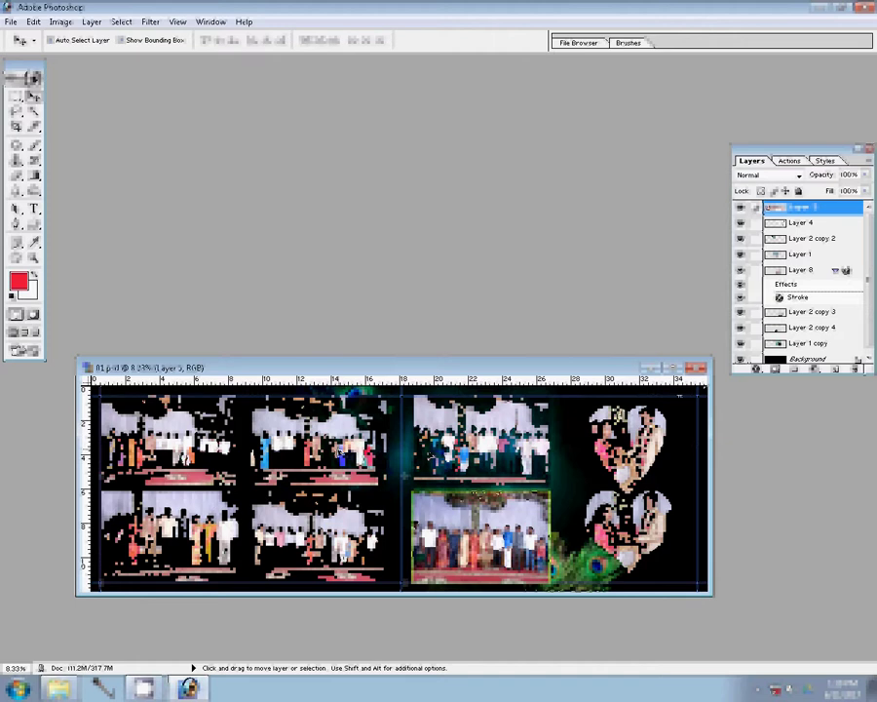
- Add a new empty top layer and move Layer 8 up to sit beneath Layer 7
{"action": "left_click", "coordinate": [741, 207]}
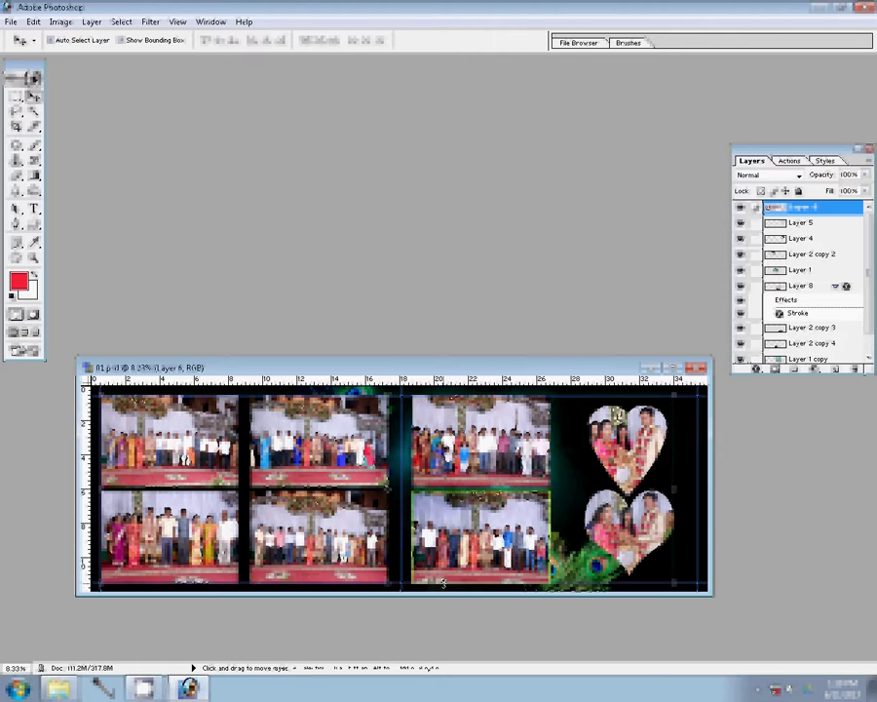
{"action": "key", "text": "ctrl+shift+alt+n"}
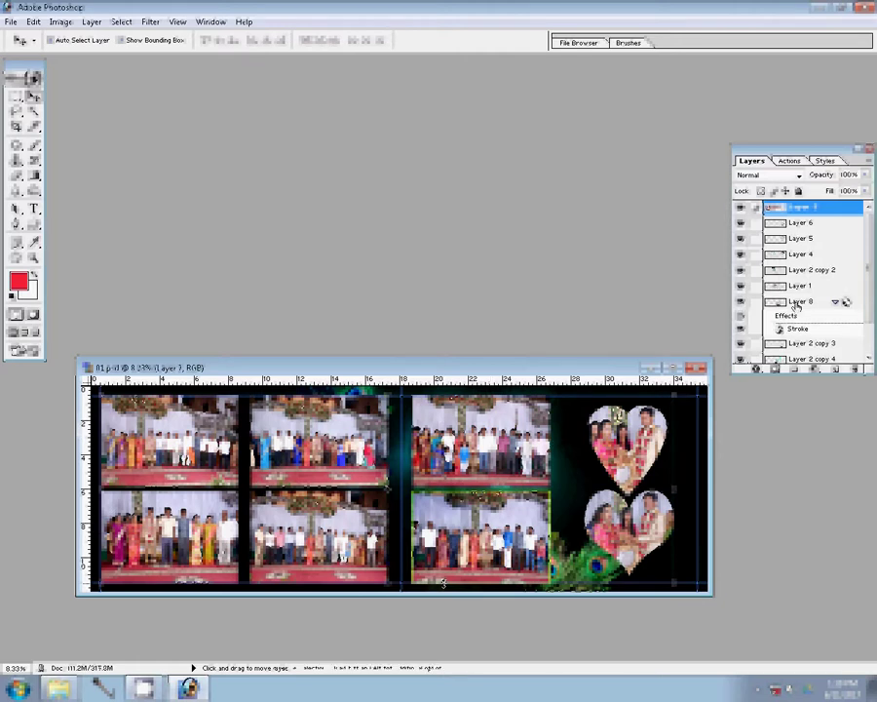
{"action": "left_click", "coordinate": [740, 208]}
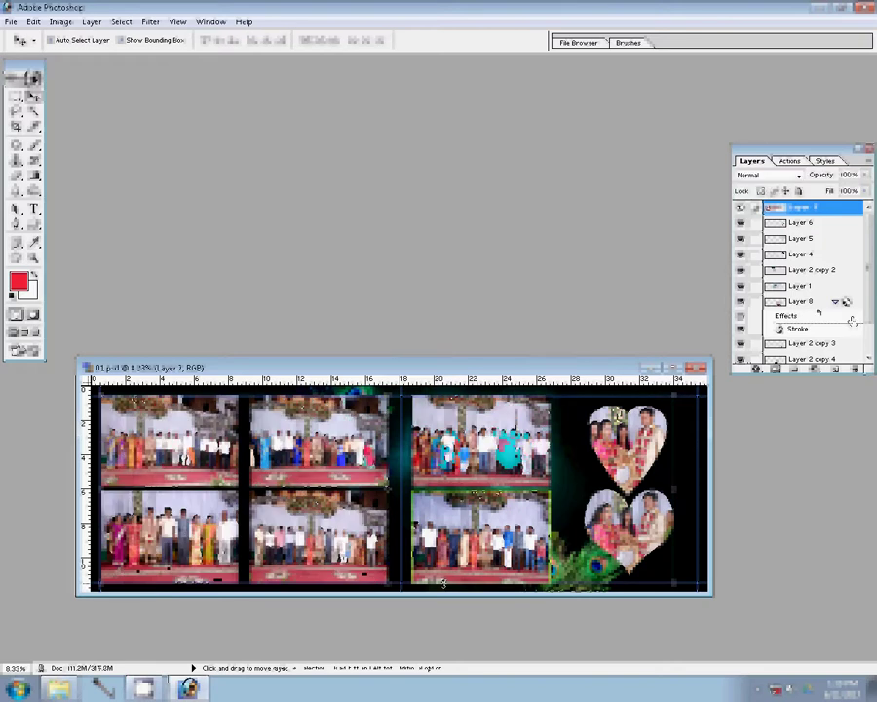
{"action": "left_click", "coordinate": [808, 302]}
{"action": "mouse_move", "coordinate": [809, 303]}
{"action": "left_mouse_down"}
{"action": "mouse_move", "coordinate": [815, 222]}
{"action": "mouse_move", "coordinate": [822, 227]}
{"action": "left_mouse_up"}
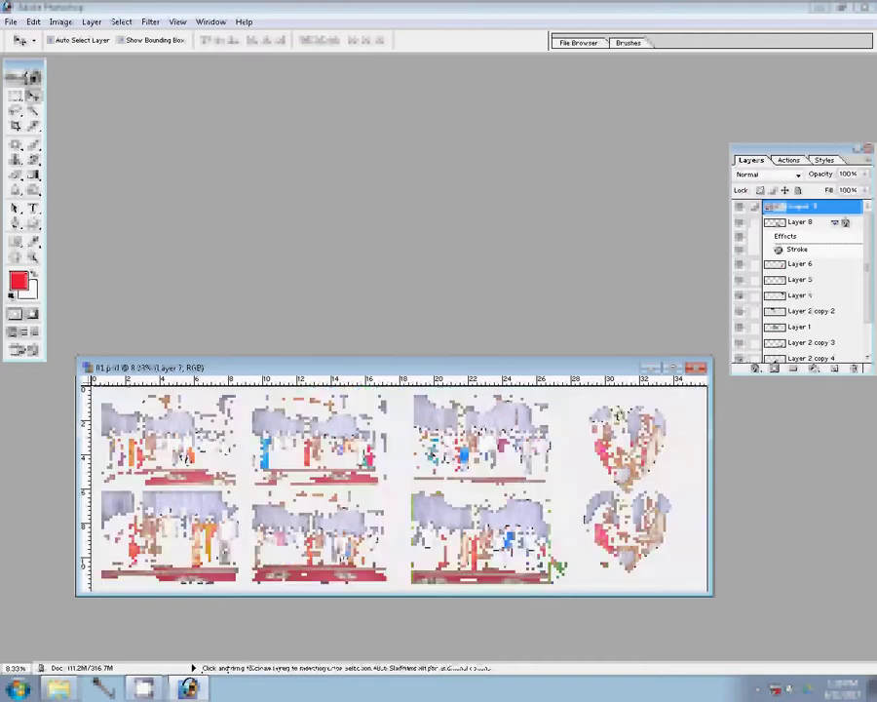
- Save the album spread as '29' in the 00 folder on Local Disk (G:)
{"action": "key", "text": "F7"}
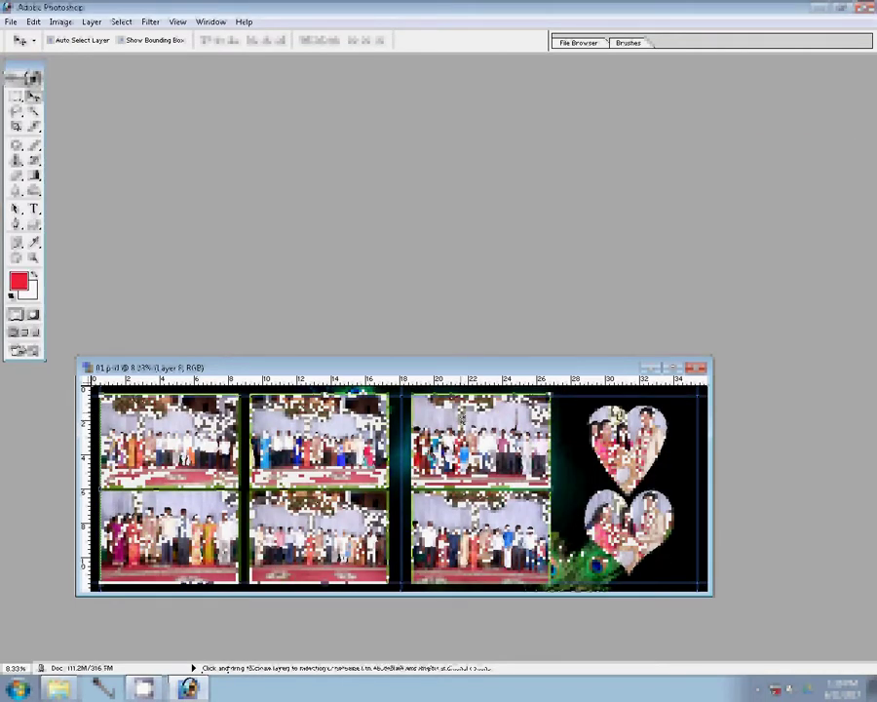
{"action": "key", "text": "ctrl+shift+s"}
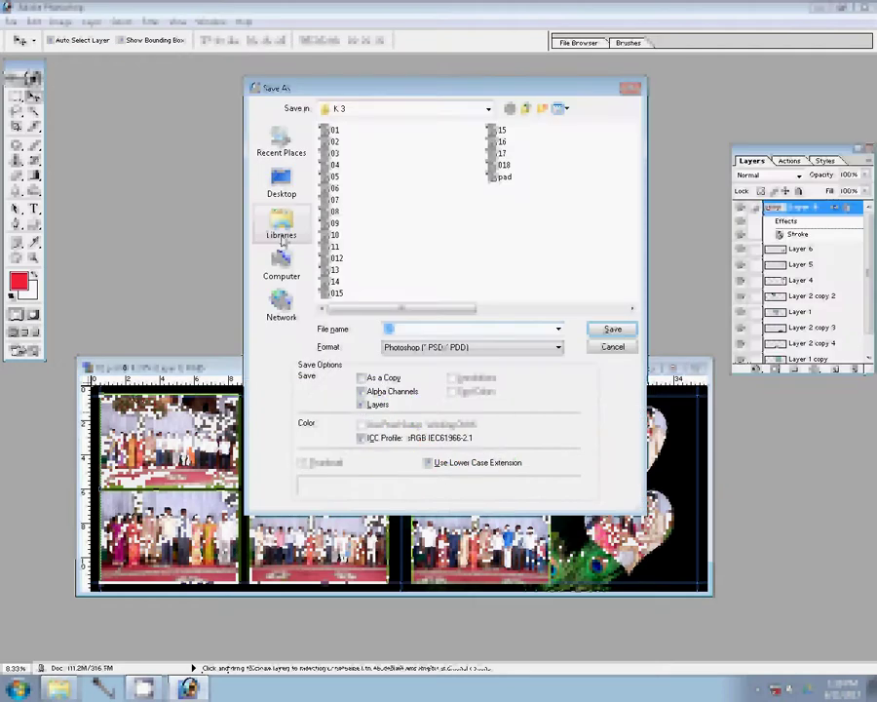
{"action": "left_click", "coordinate": [281, 263]}
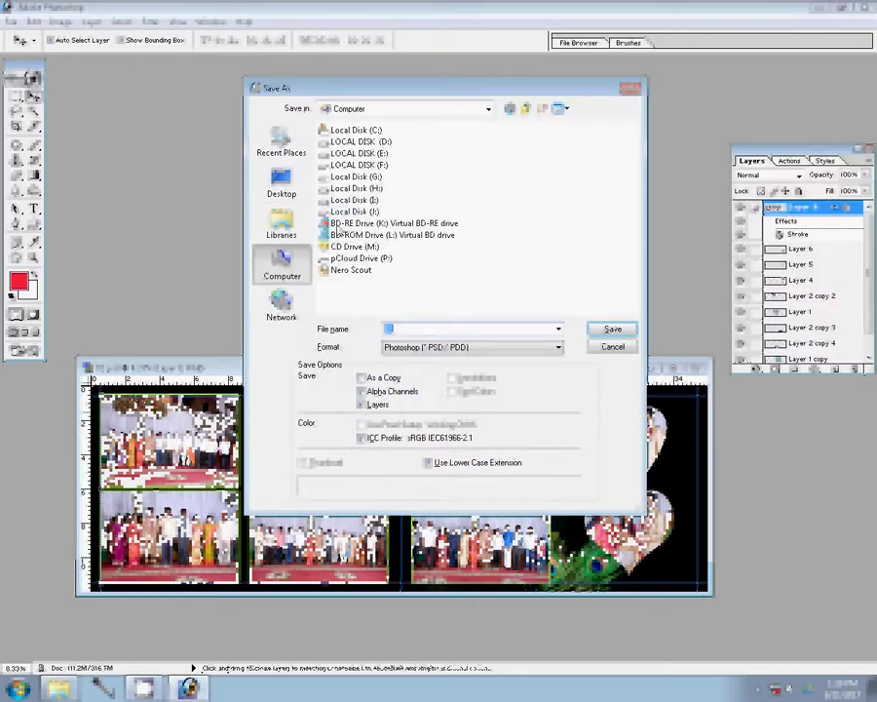
{"action": "left_click", "coordinate": [356, 176]}
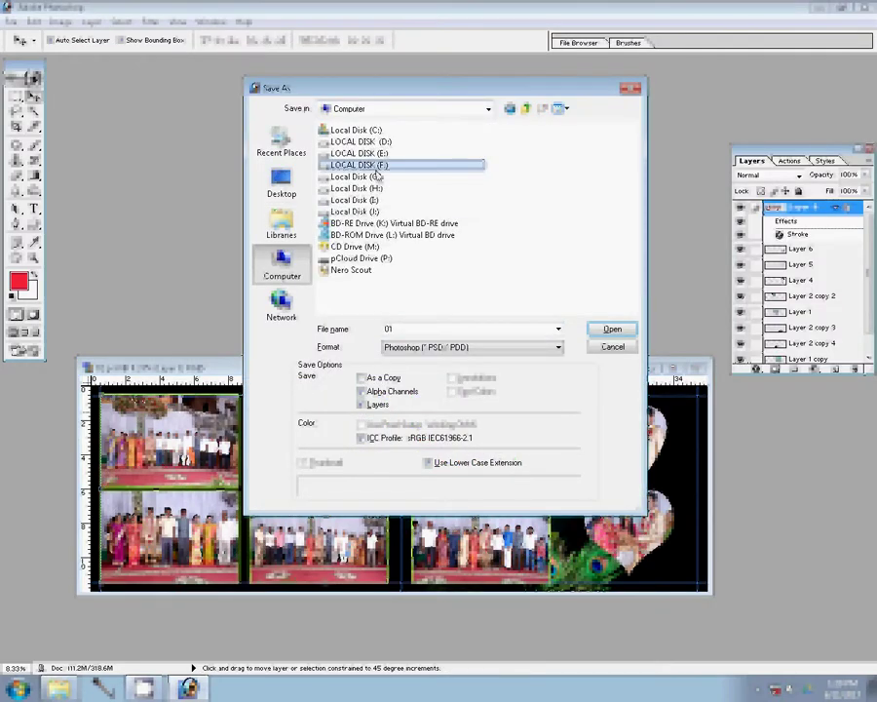
{"action": "left_click", "coordinate": [612, 331]}
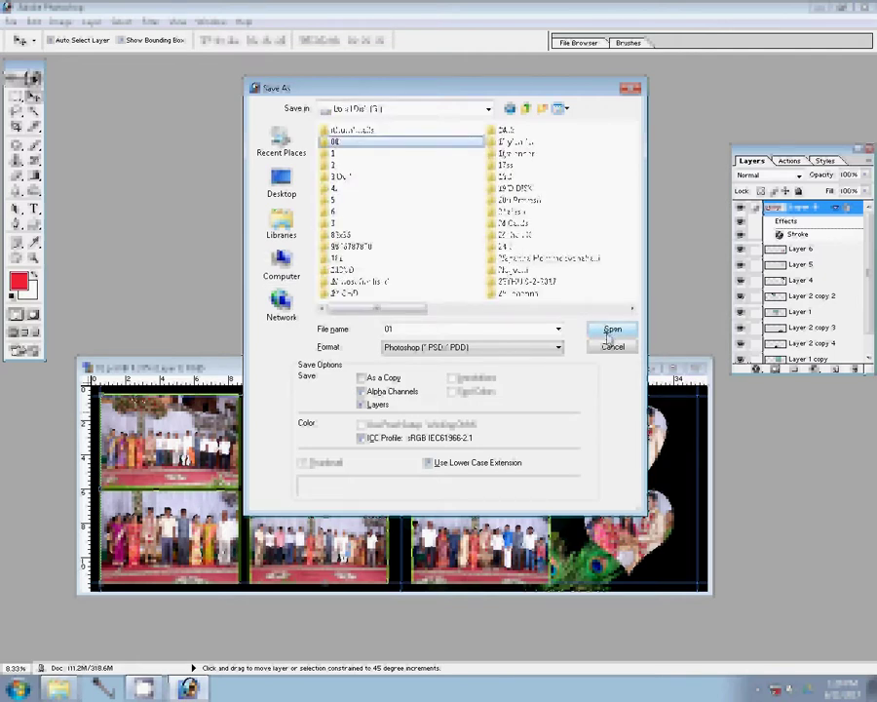
{"action": "left_click", "coordinate": [612, 331]}
{"action": "left_click", "coordinate": [531, 310]}
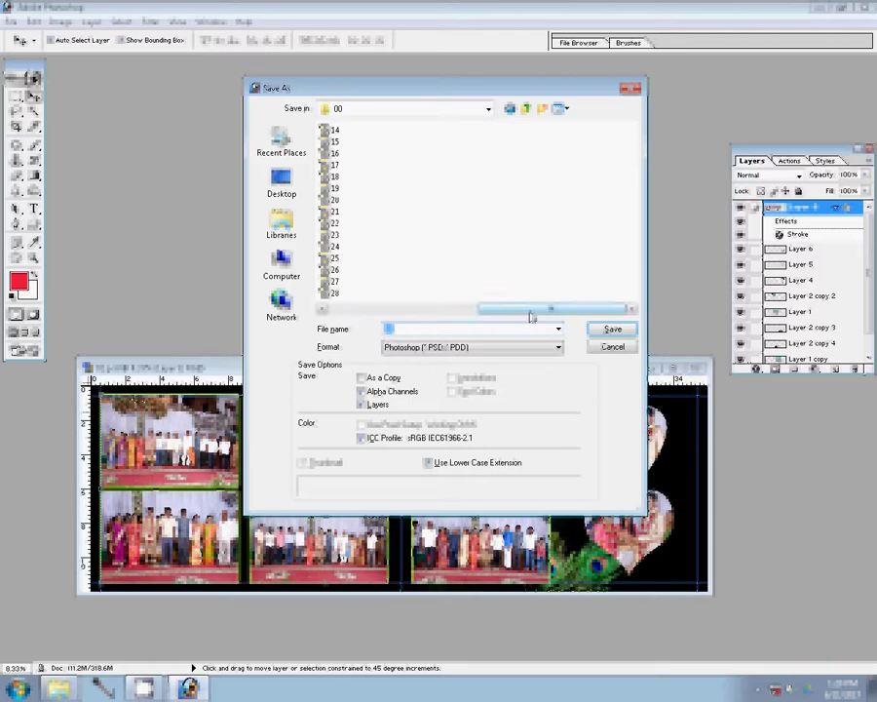
{"action": "type", "text": "2"}
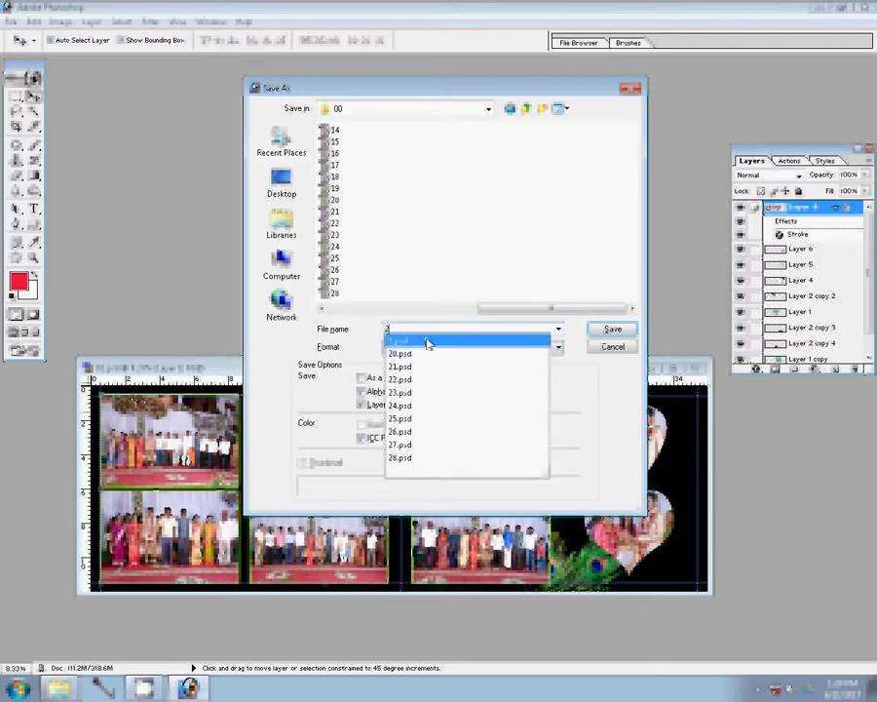
{"action": "type", "text": "9"}
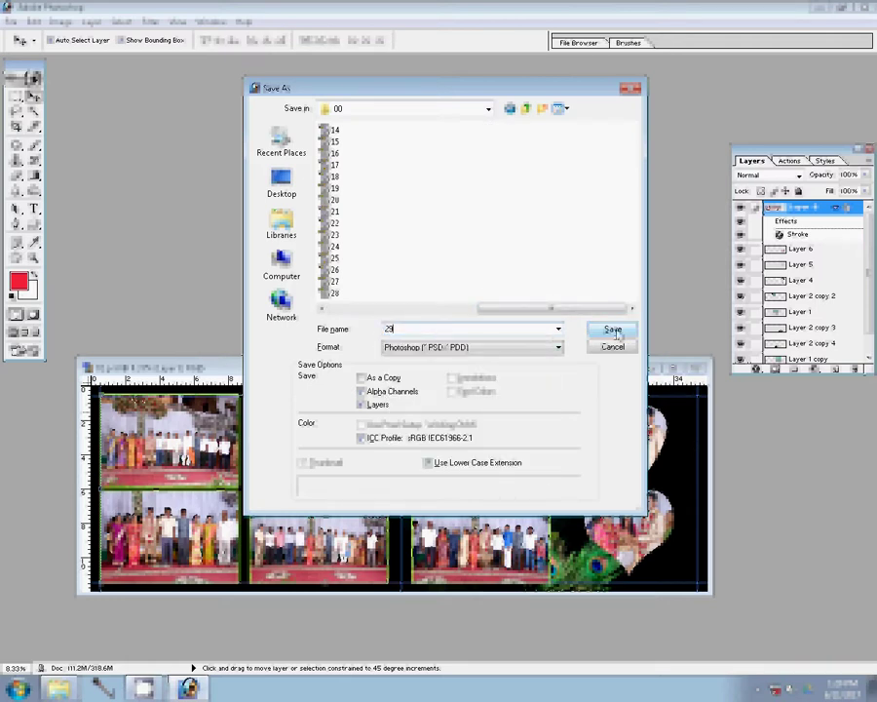
{"action": "left_click", "coordinate": [610, 332]}
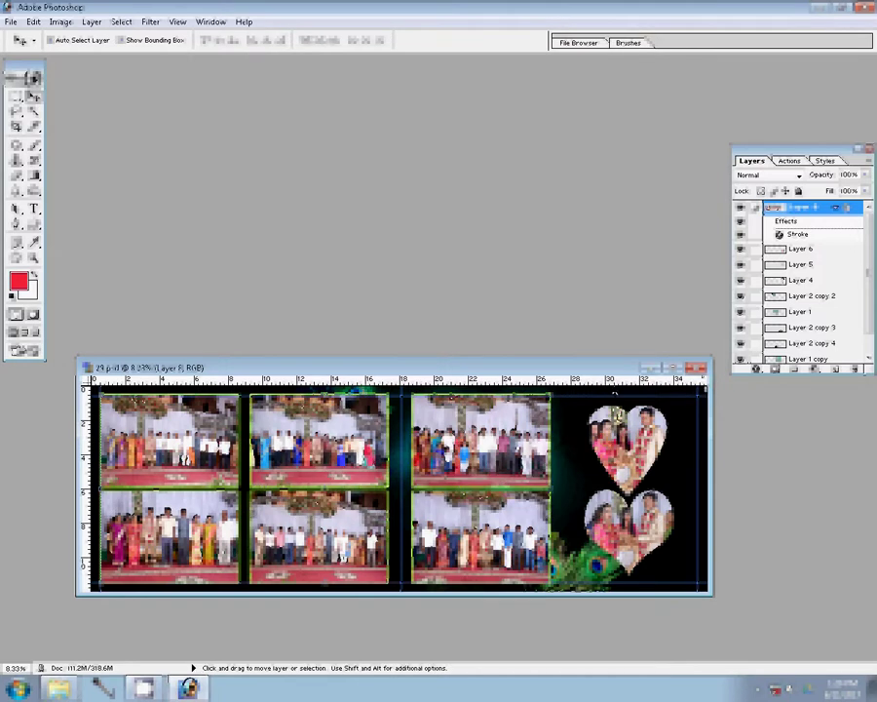
- Close the saved 29.psd document, leaving no document open
{"action": "left_click", "coordinate": [701, 367]}
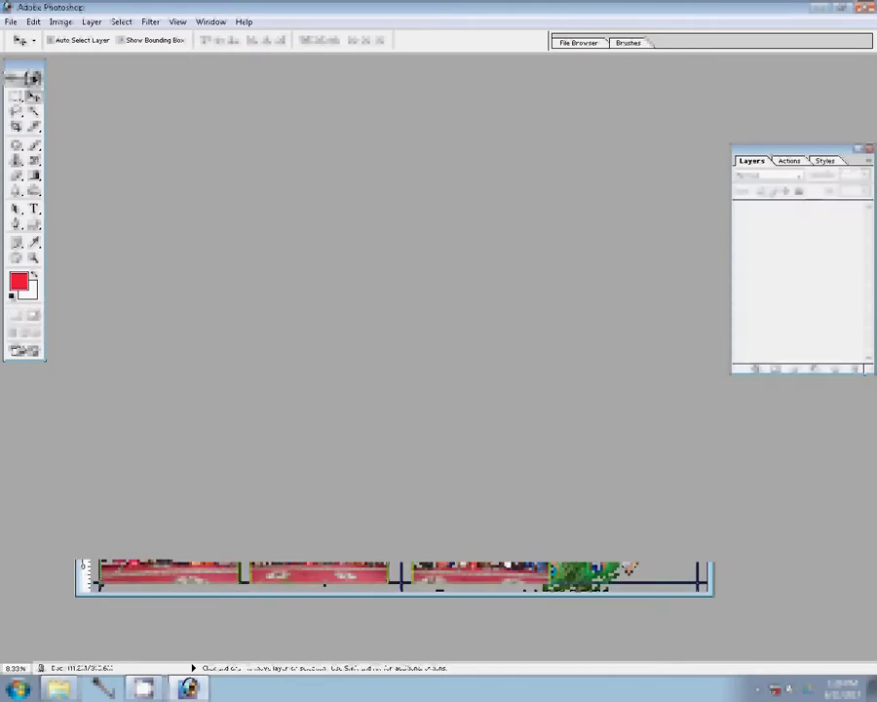